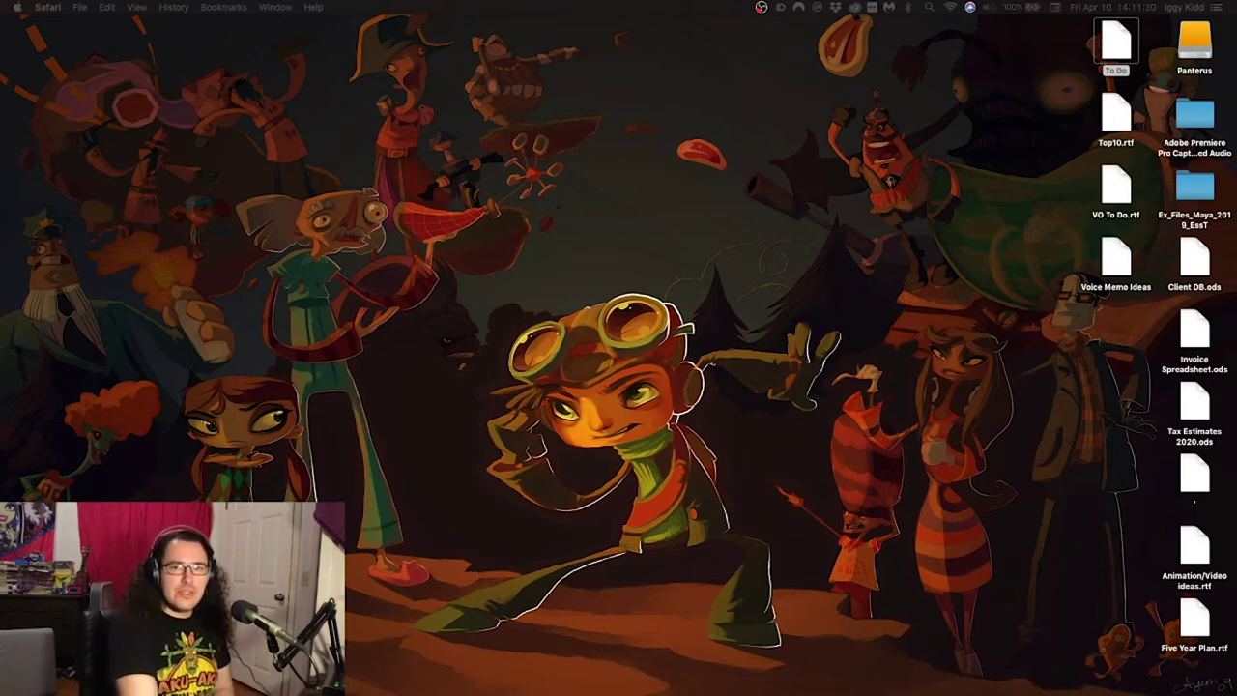
Launch Audio MIDI Setup through Spotlight and move its window up and left.
click(629, 231)
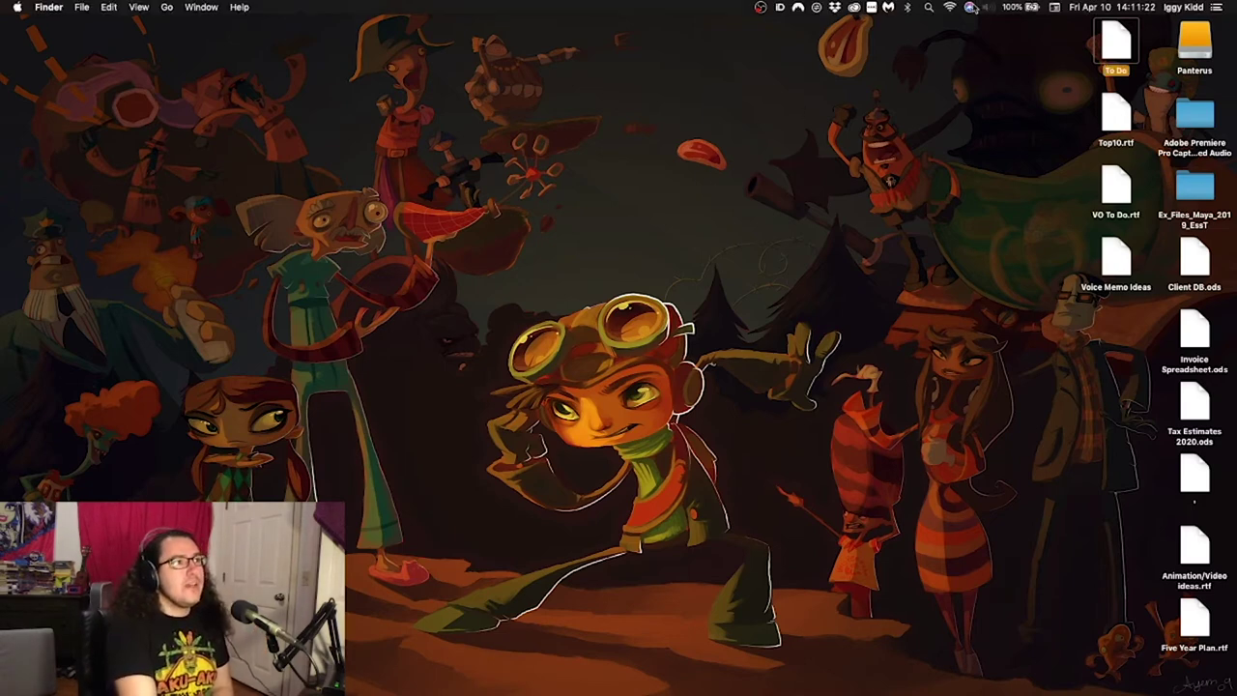
key(super+space)
text(audio midi)
key(Return)
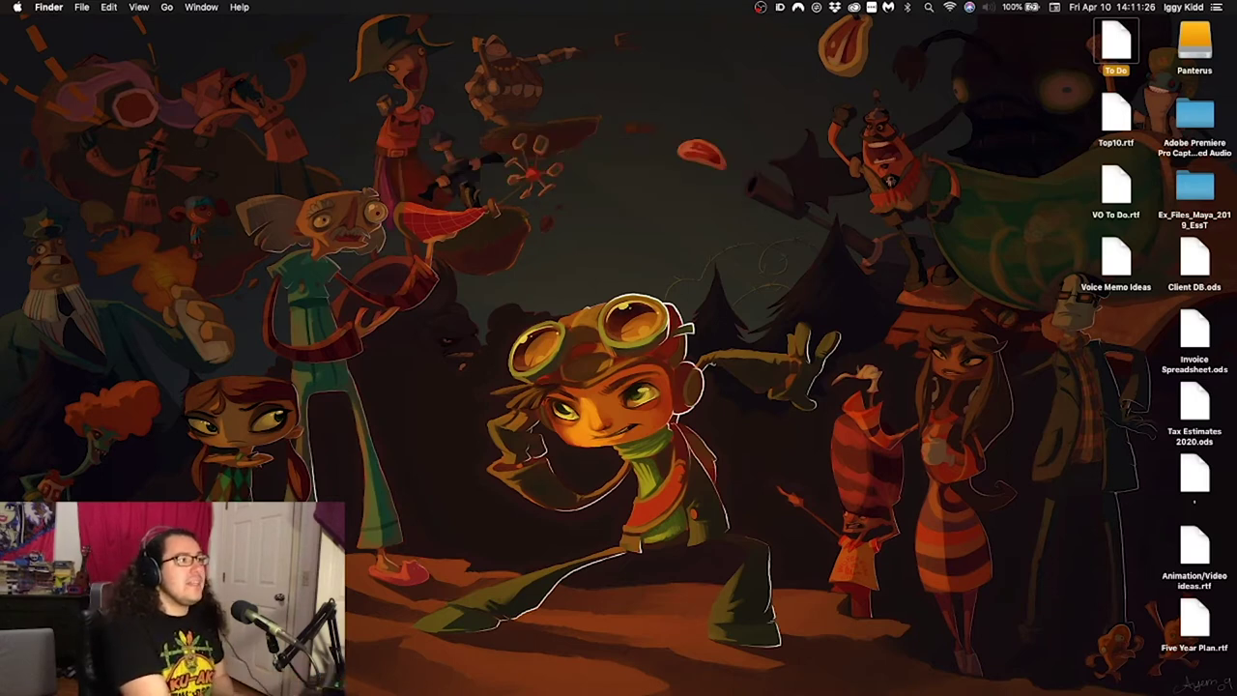
drag(474, 381, 380, 206)
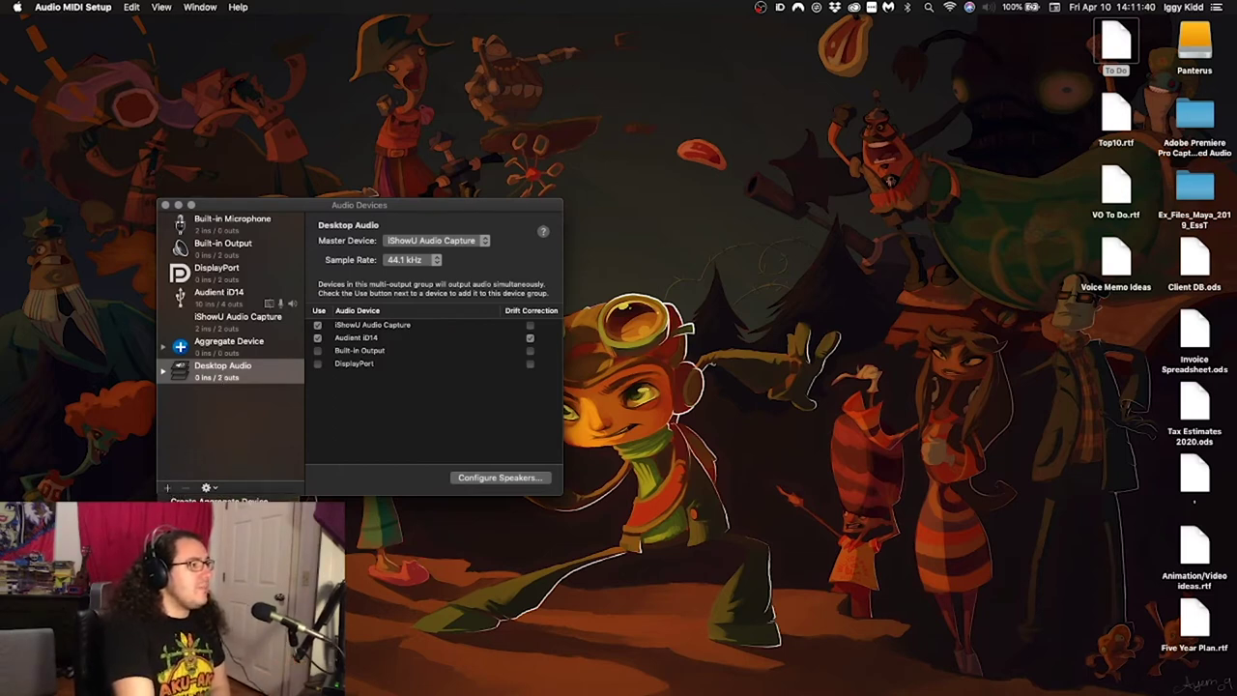
Create a Multi-Output Device using Audient iD14 and iShowU Audio Capture, keeping its default name.
click(167, 488)
click(232, 527)
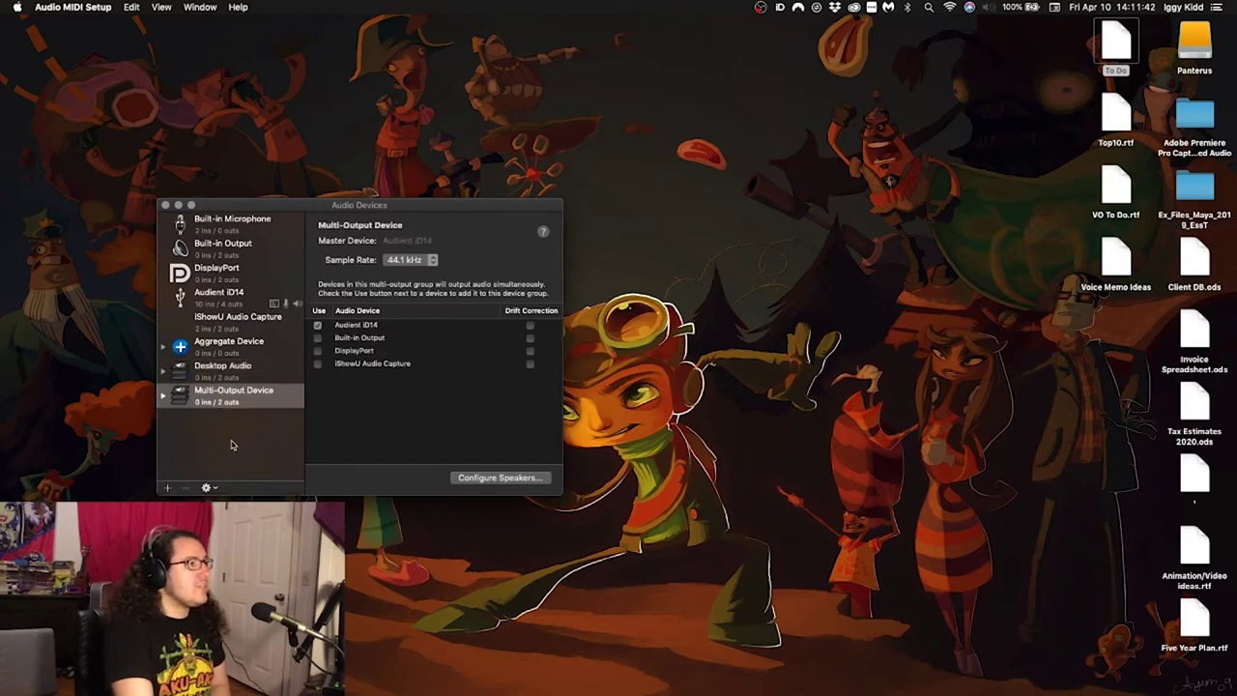
click(318, 325)
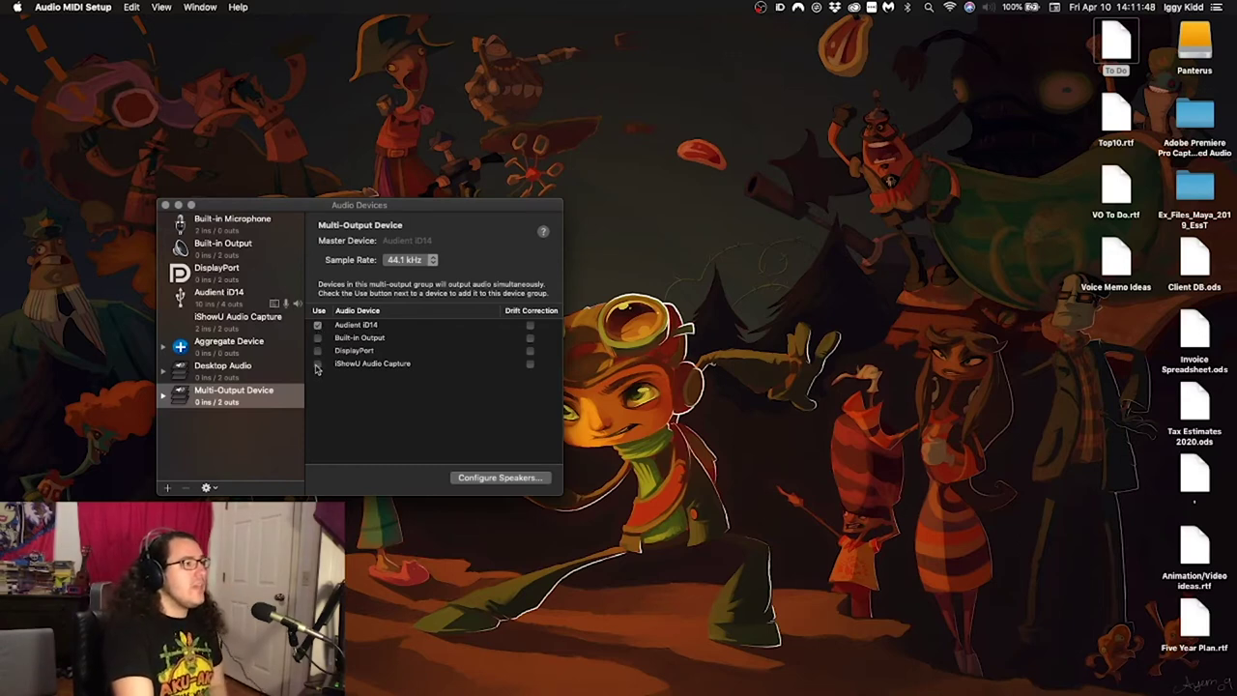
click(318, 366)
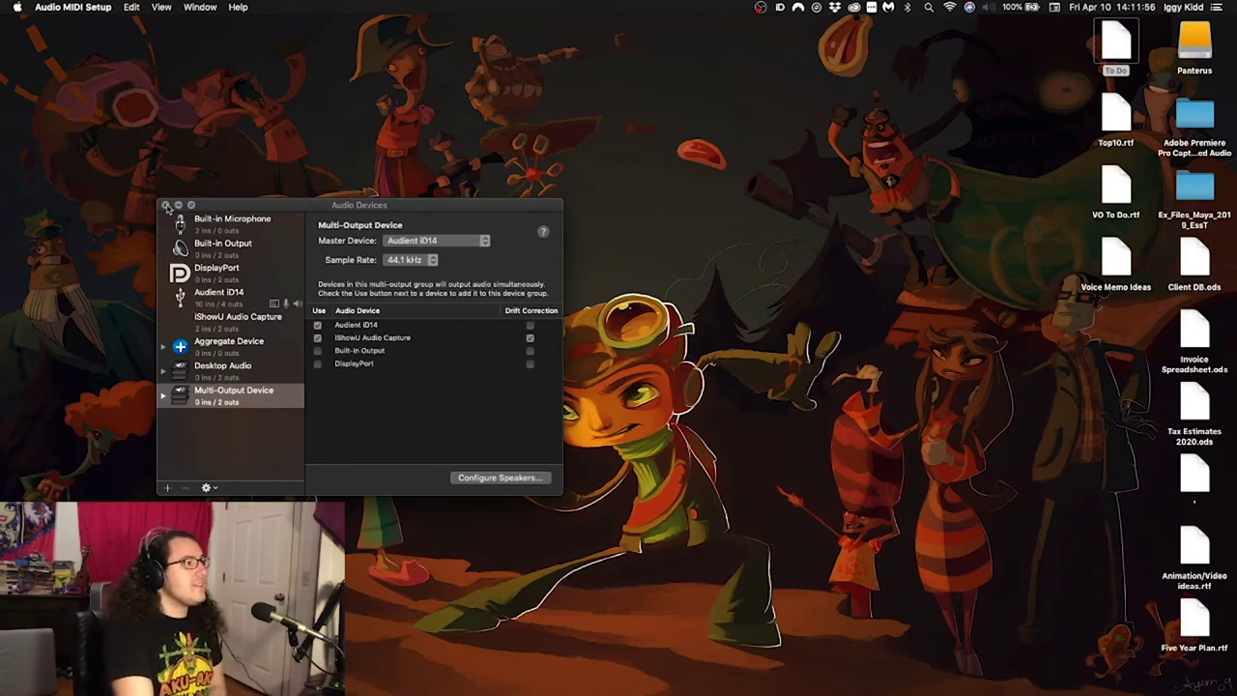
double_click(261, 390)
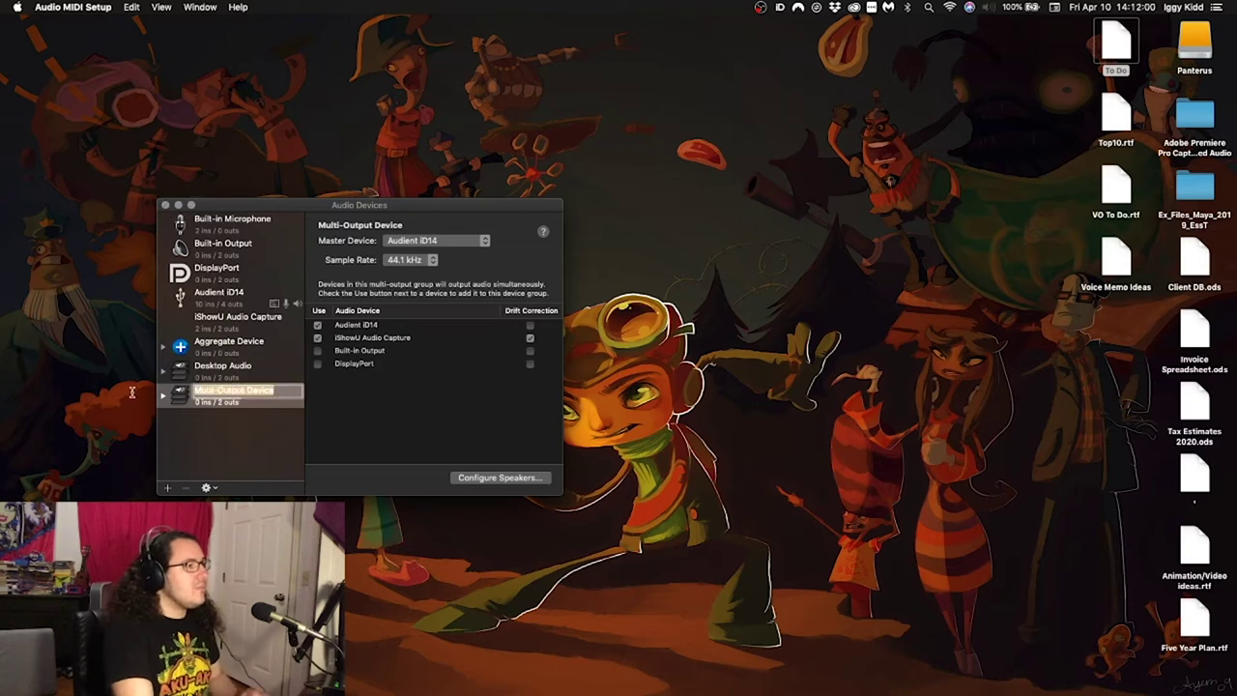
click(242, 437)
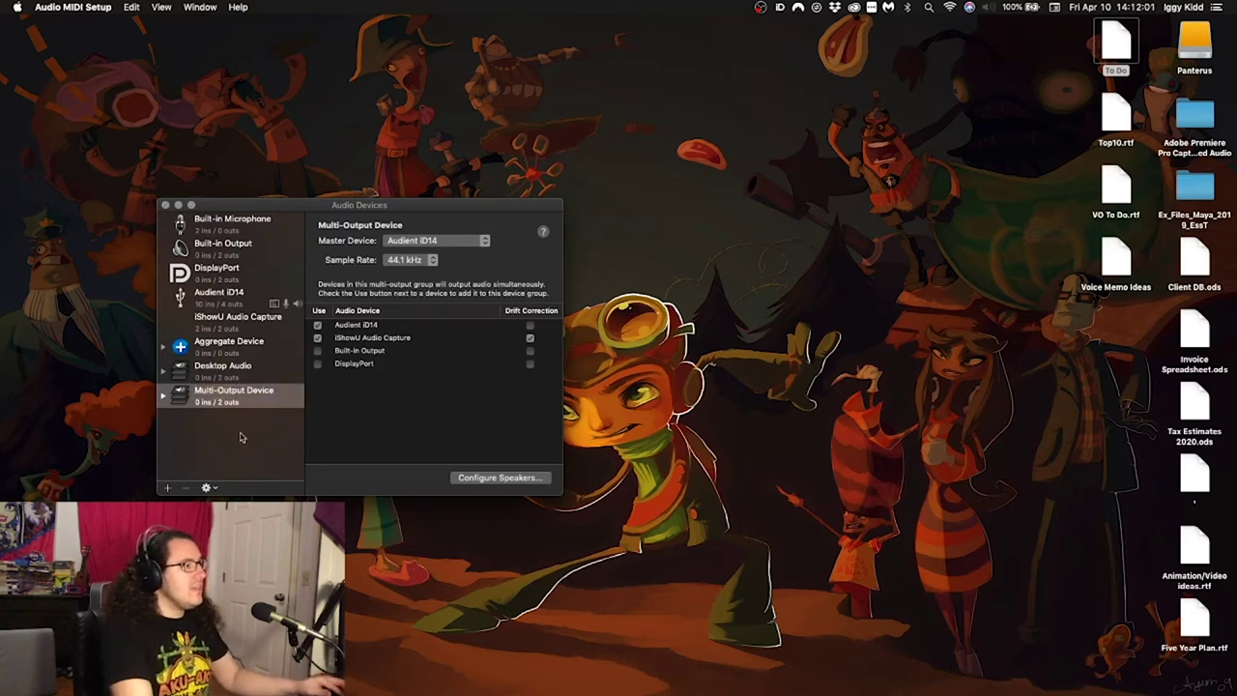
click(222, 391)
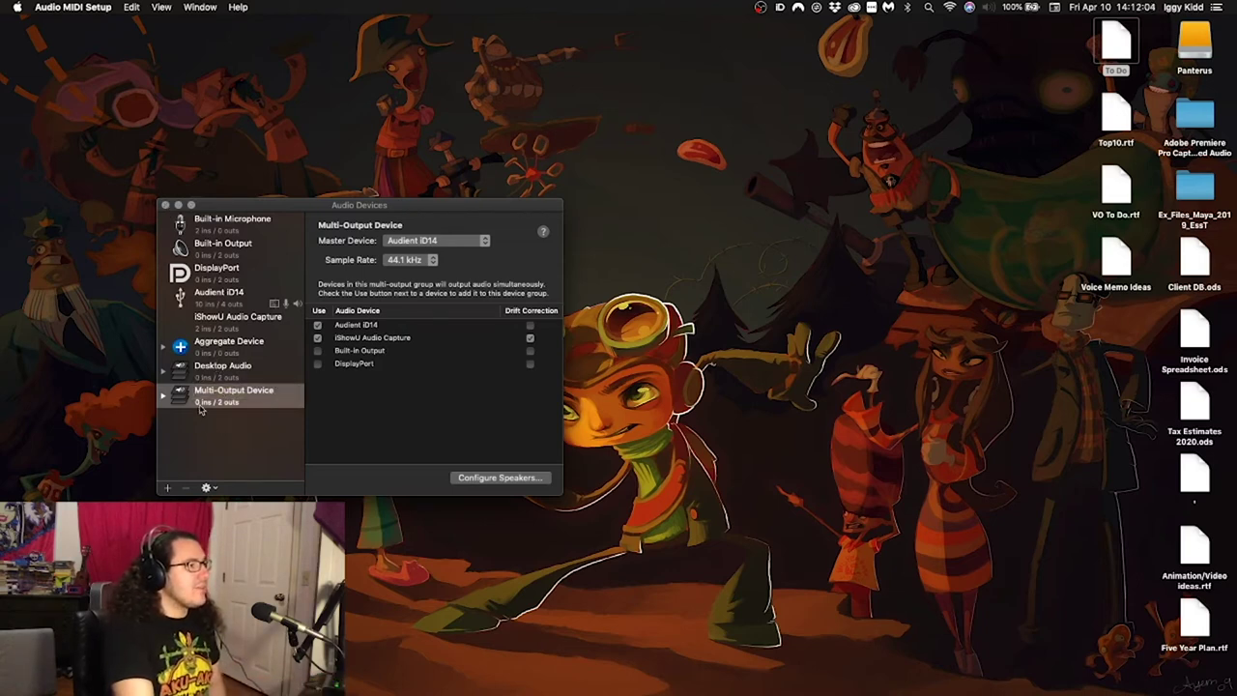
click(269, 390)
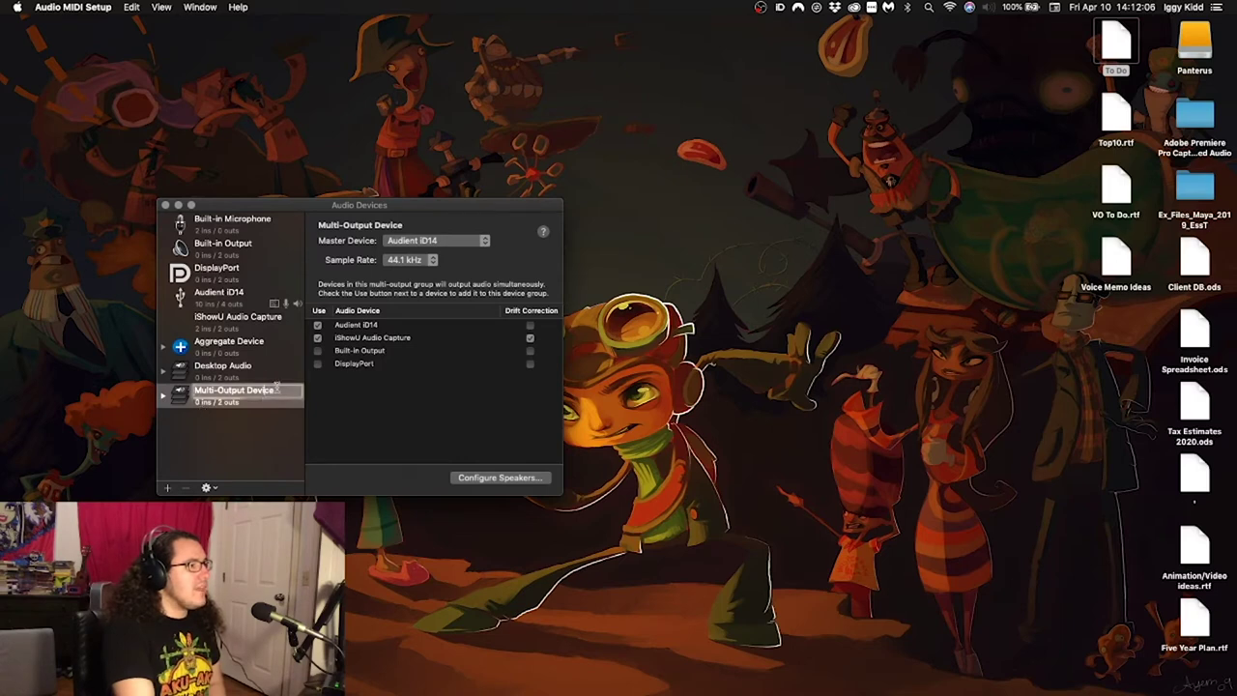
click(199, 408)
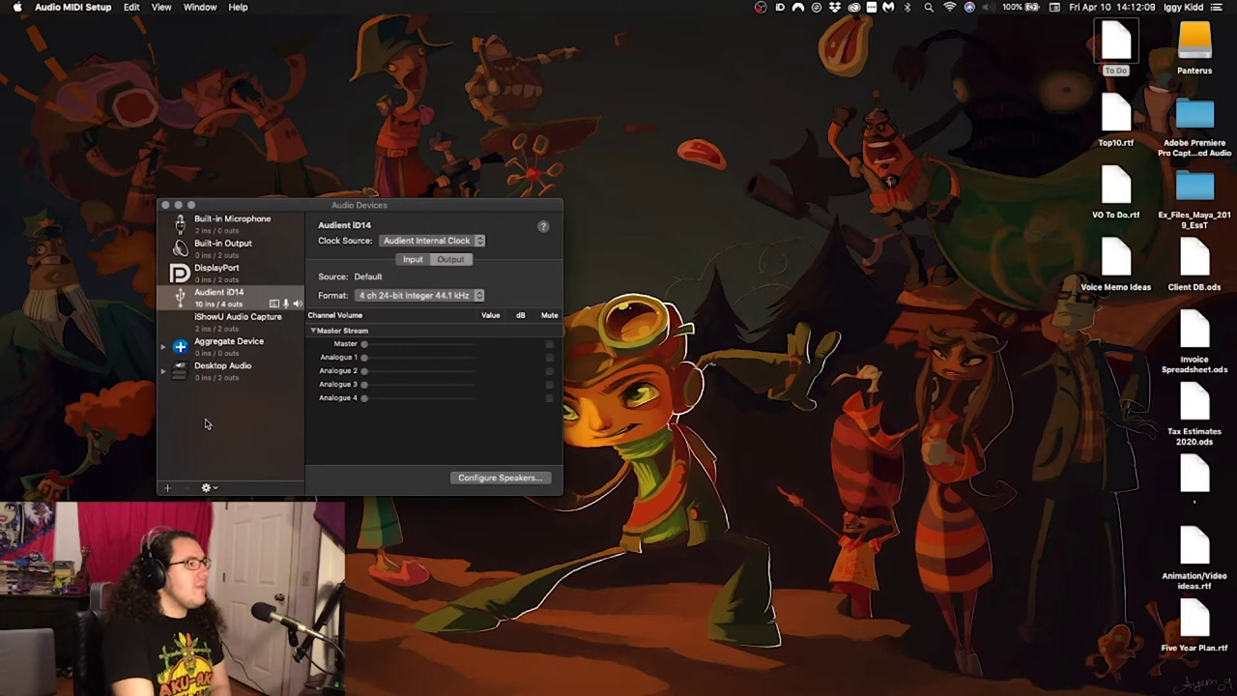
Quit Audio MIDI Setup, set the Mac's sound output to Desktop Audio, and switch to OBS.
key(super+q)
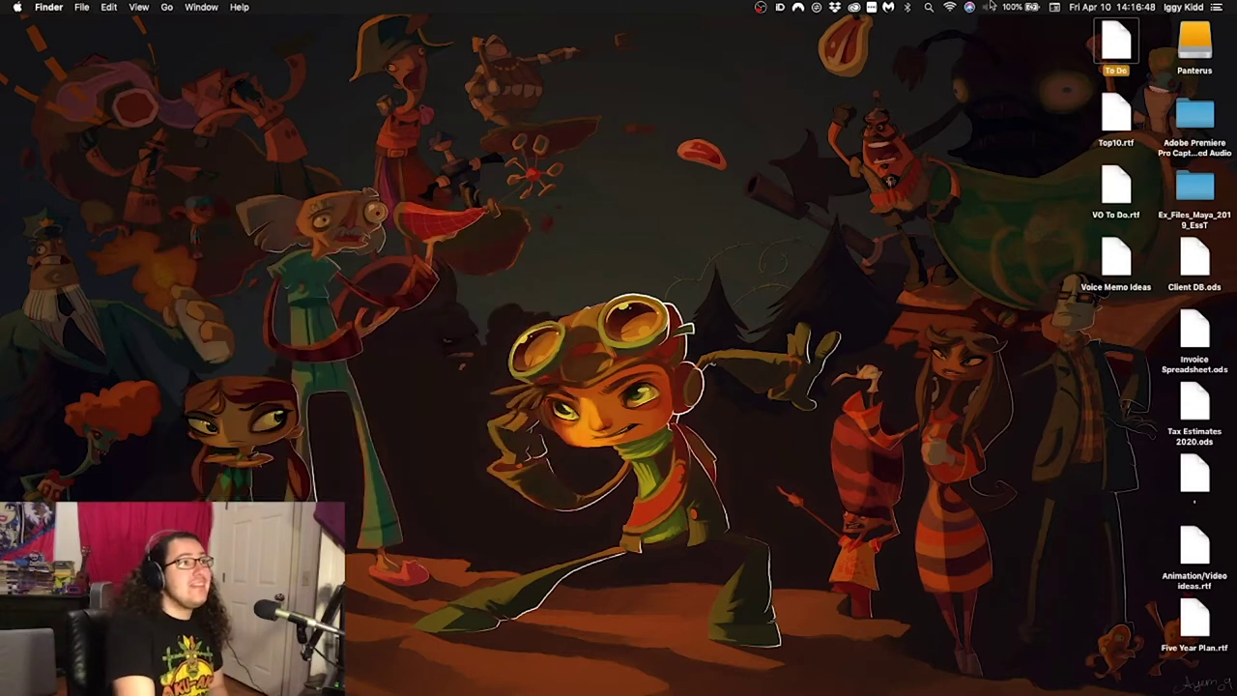
click(990, 7)
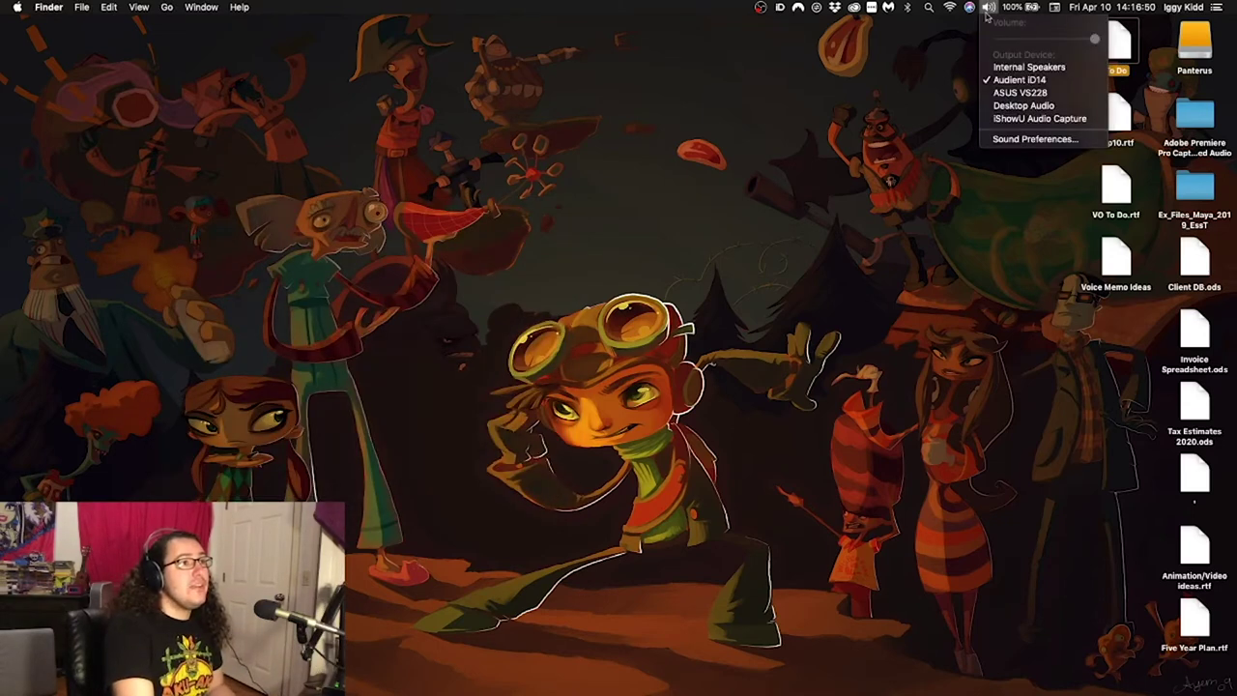
click(1026, 108)
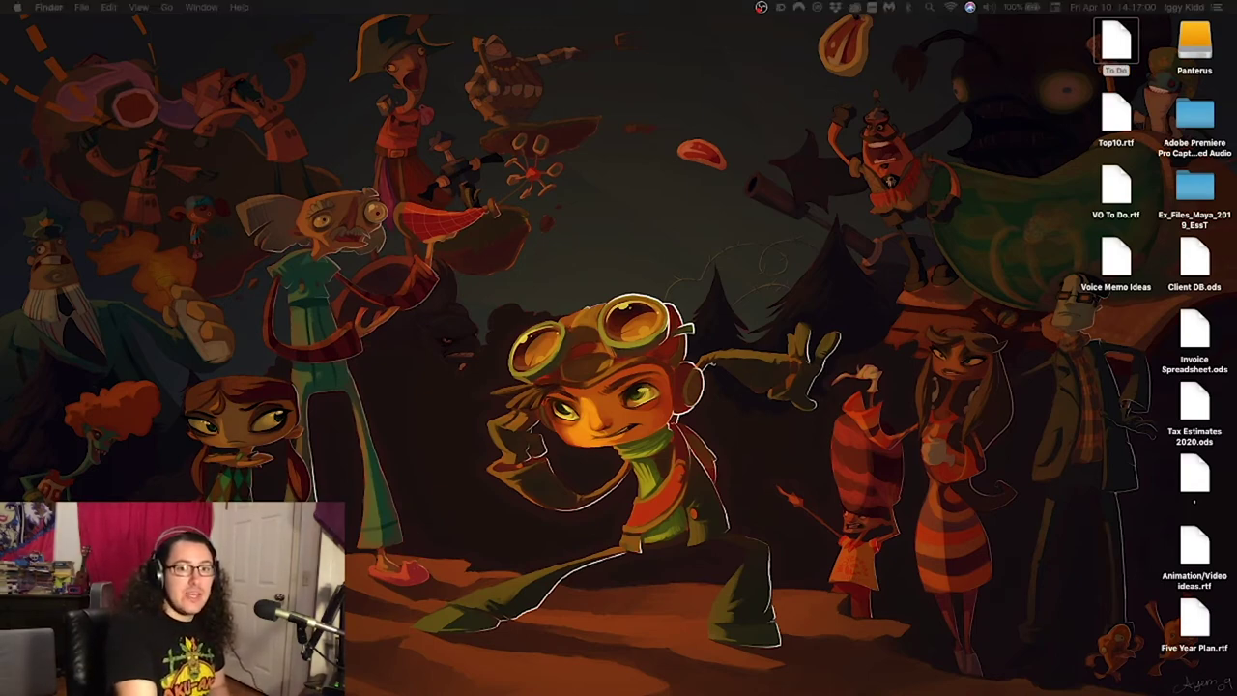
key(super+Tab)
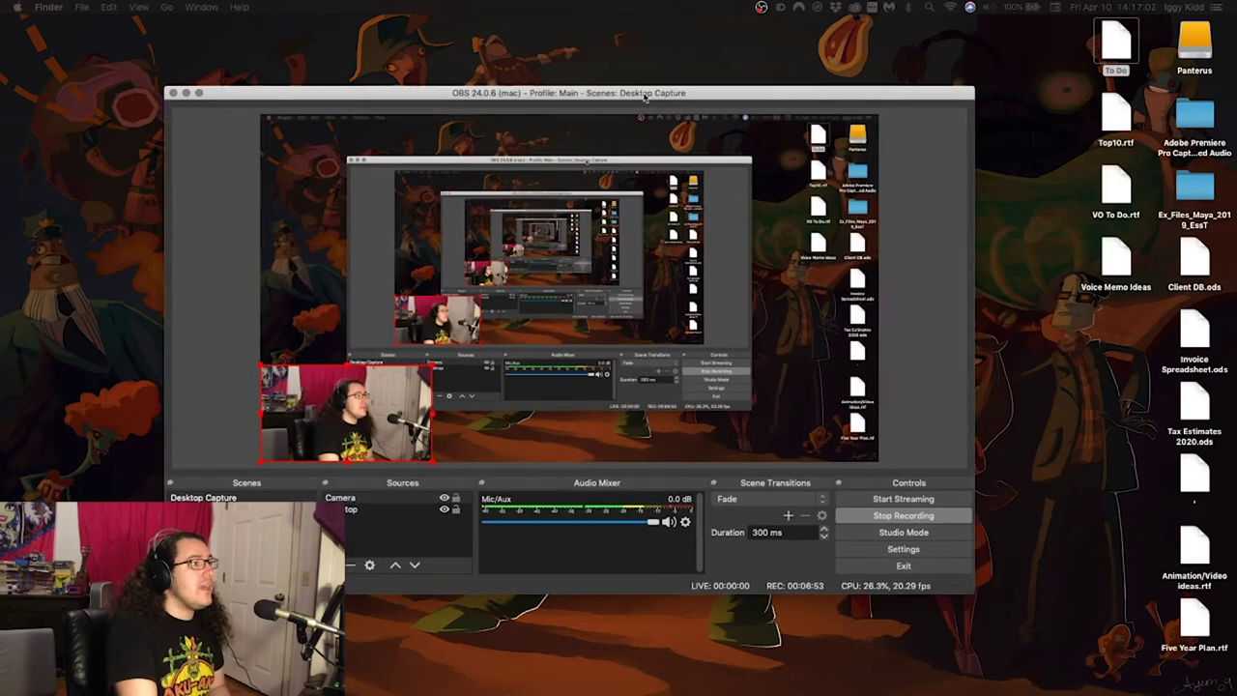
Add an Audio Input Capture source named 'Desktop Audio' capturing from iShowU Audio Capture.
drag(644, 96, 627, 102)
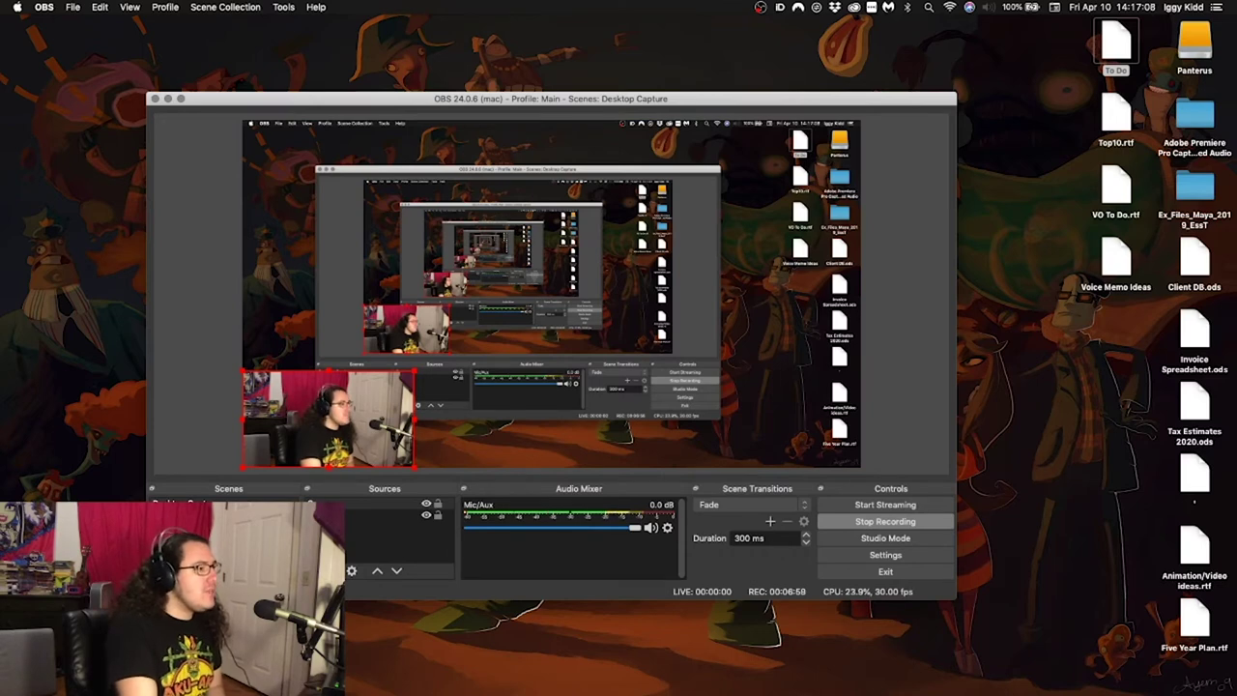
click(312, 570)
click(367, 357)
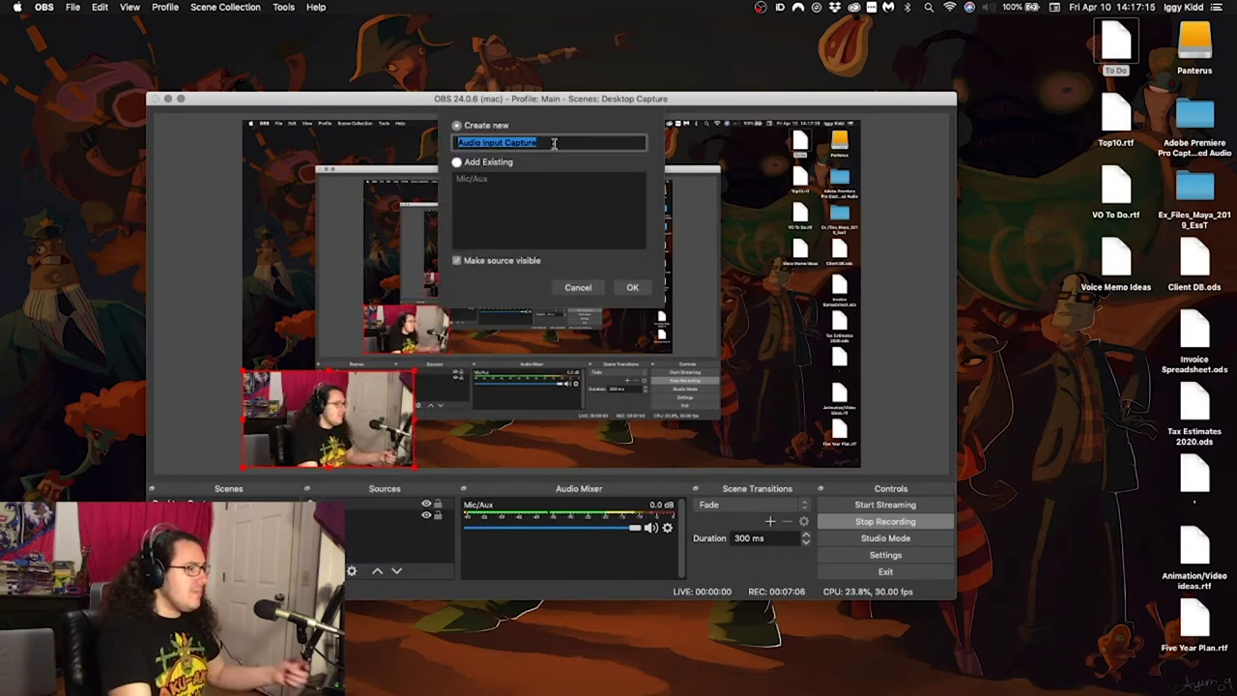
text(Desktop Audio)
key(Return)
click(532, 182)
click(539, 220)
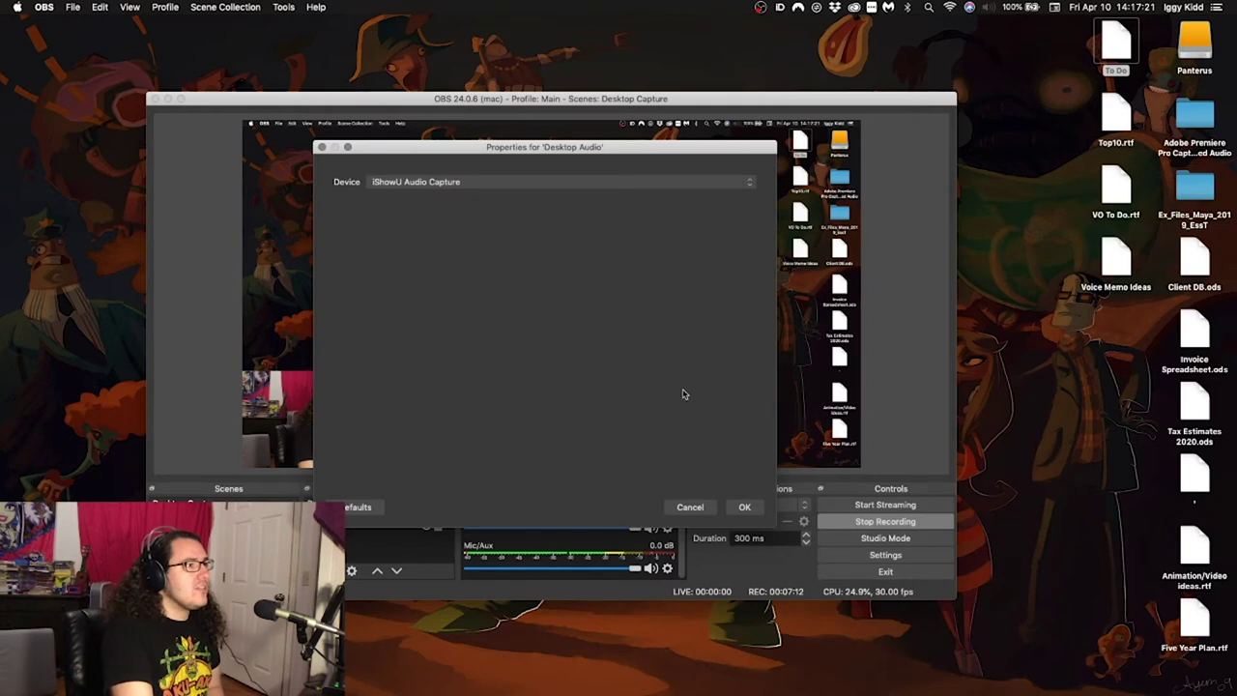
click(744, 506)
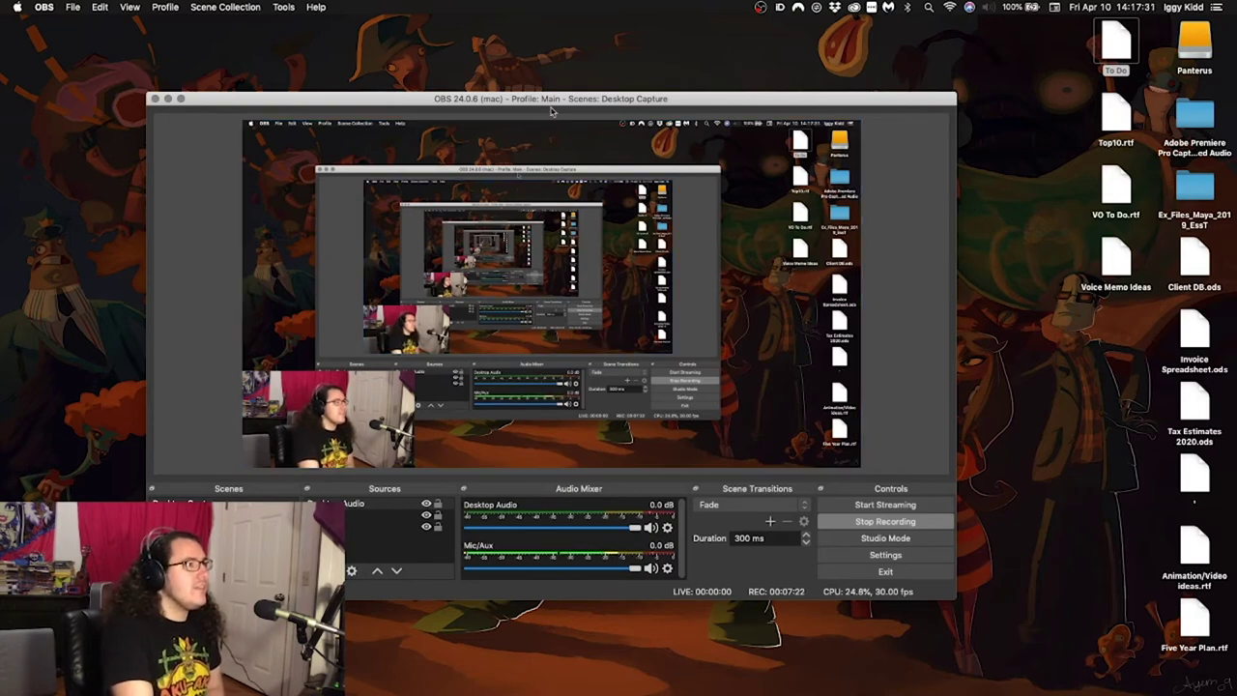
drag(554, 104, 832, 198)
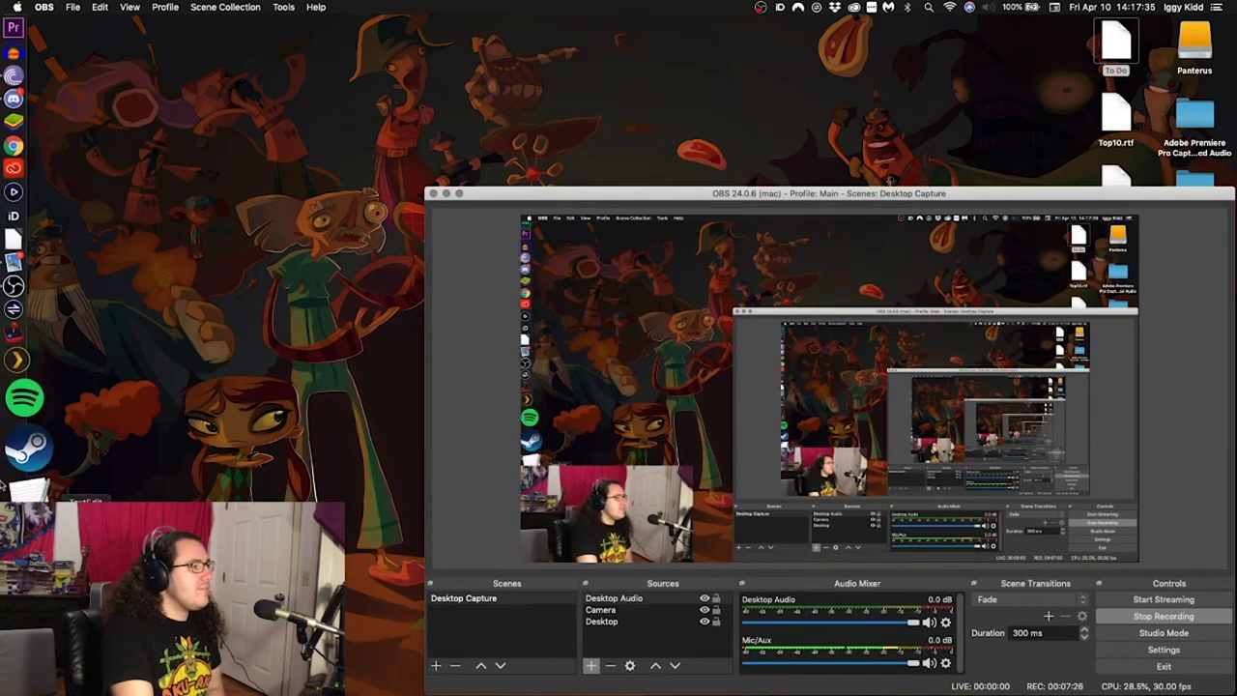
Bring the Safari YouTube window to the upper left, briefly play the video, then pause it.
click(28, 488)
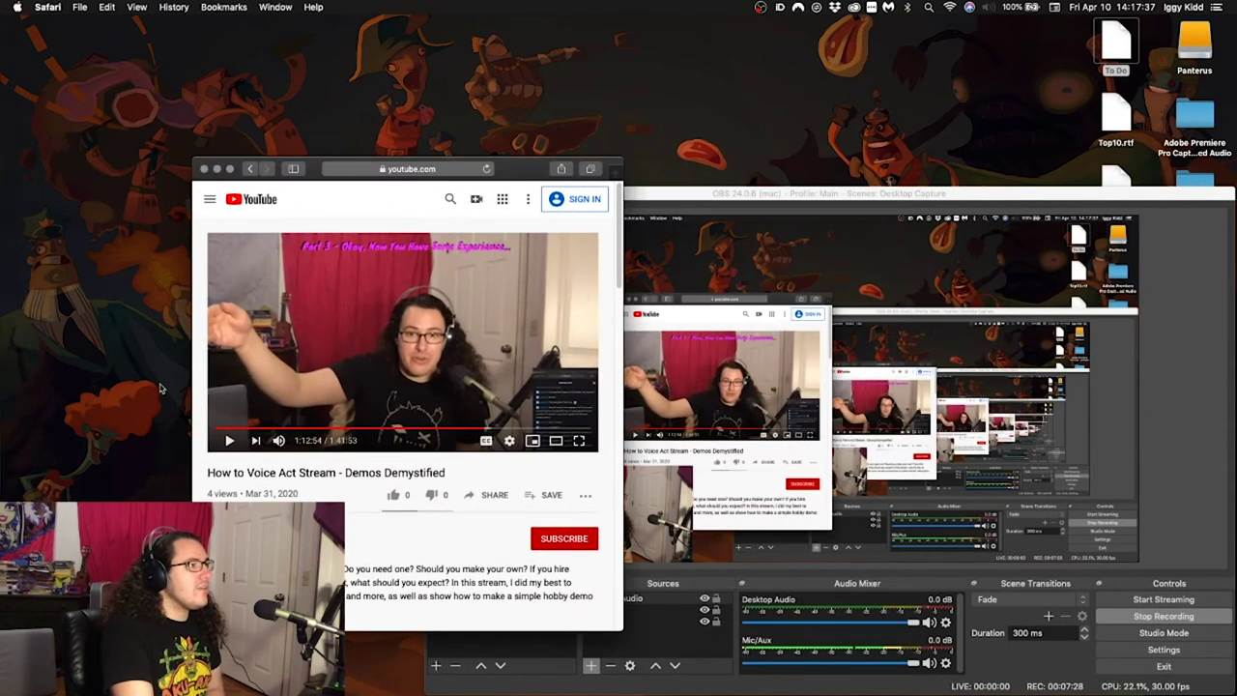
drag(536, 171, 343, 89)
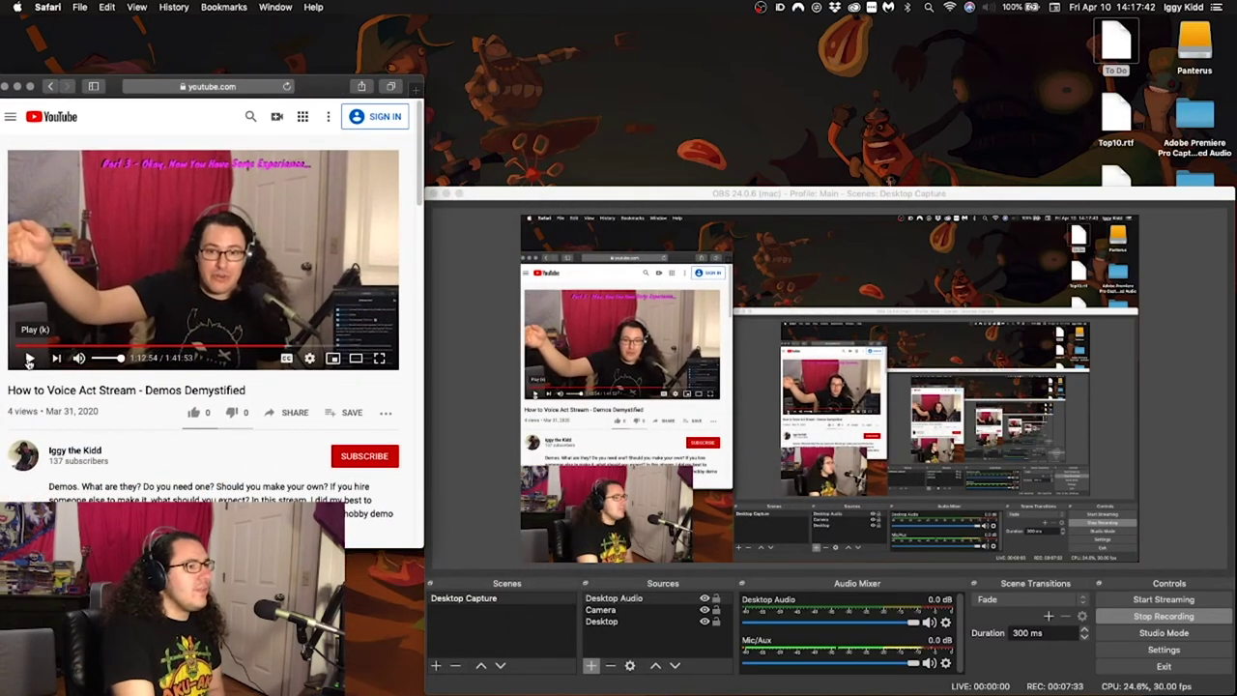
click(29, 361)
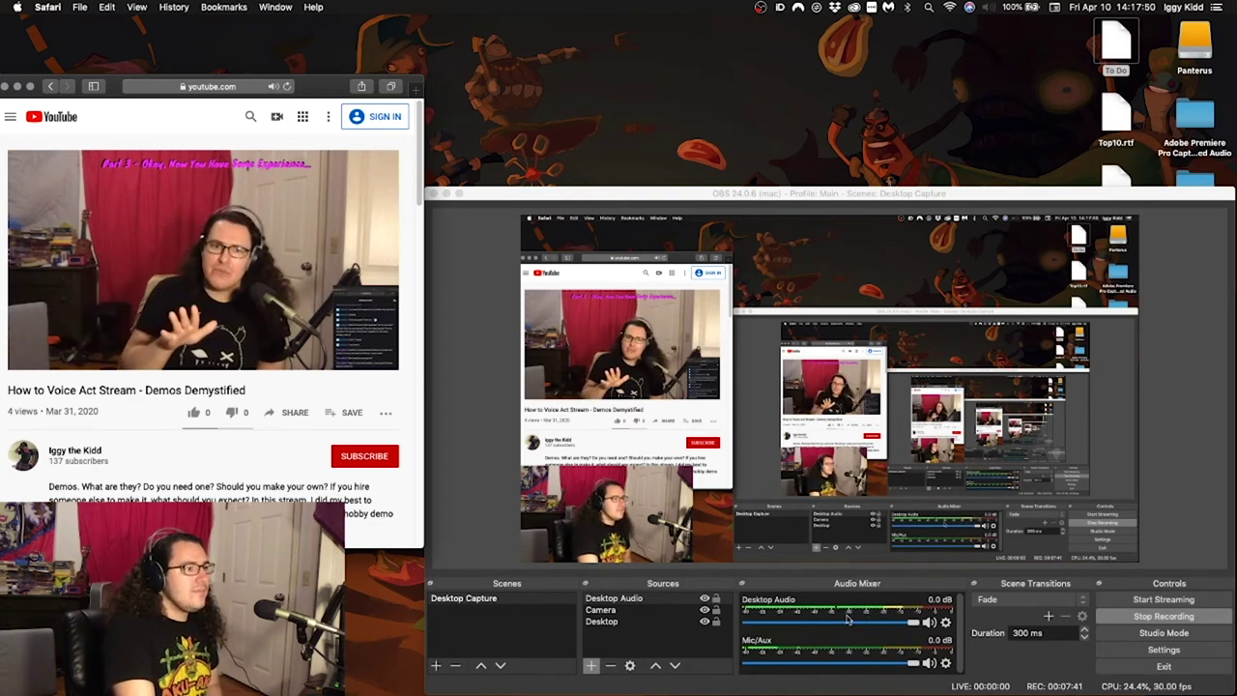
key(space)
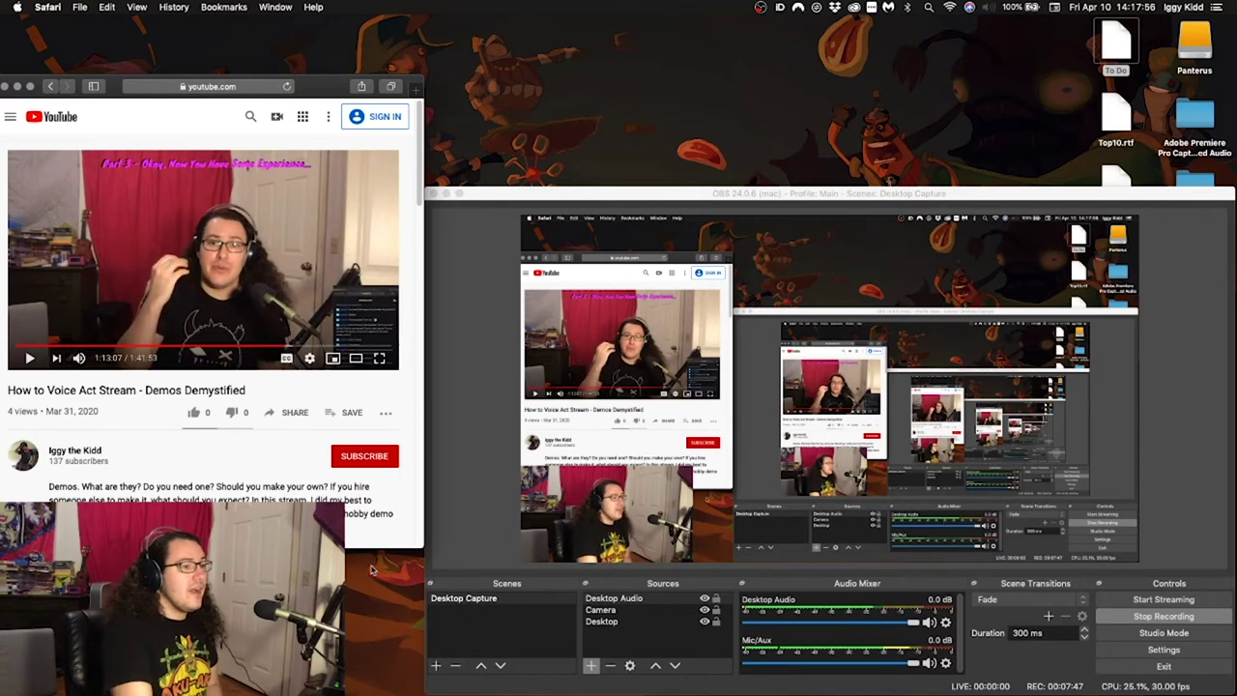
Toggle the OBS Mic/Aux channel so it ends unmuted, then make Safari active.
click(930, 665)
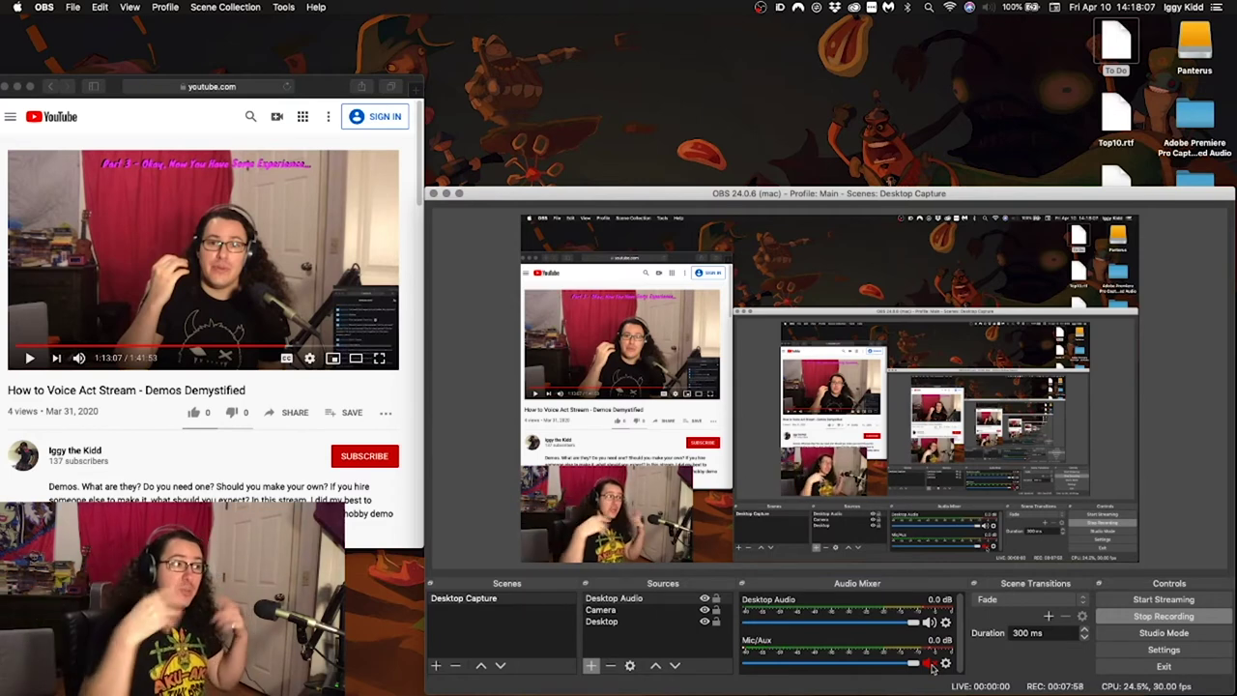
click(929, 666)
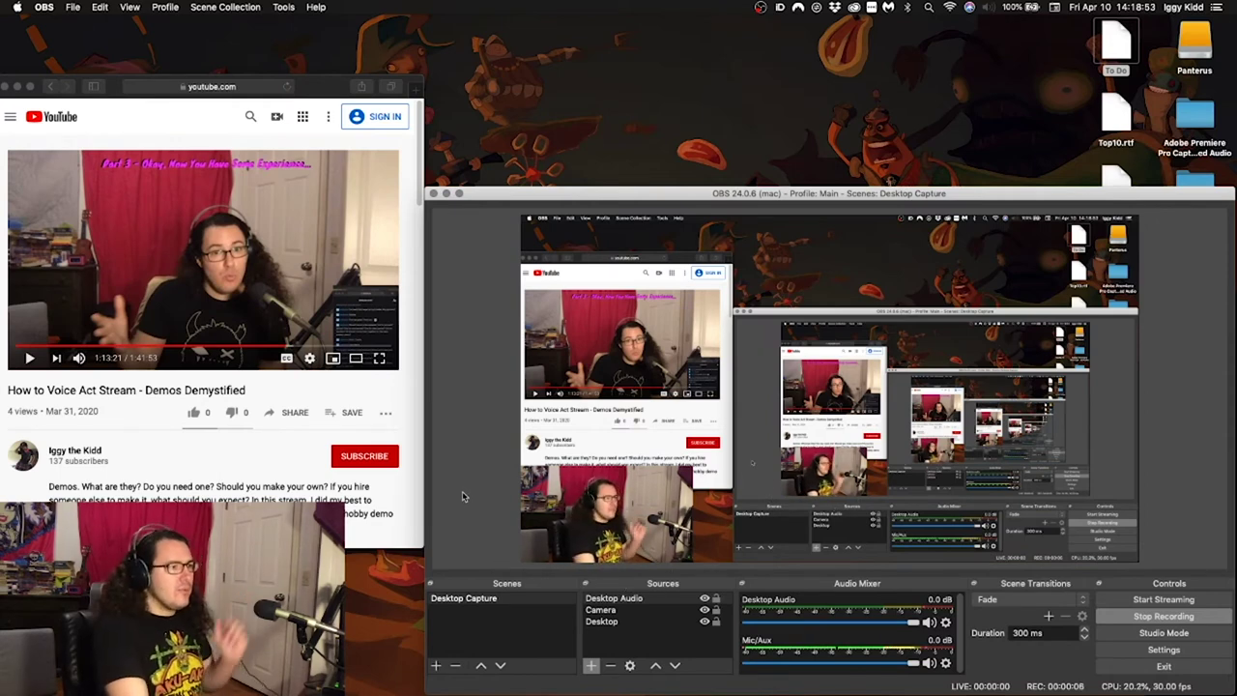
click(184, 452)
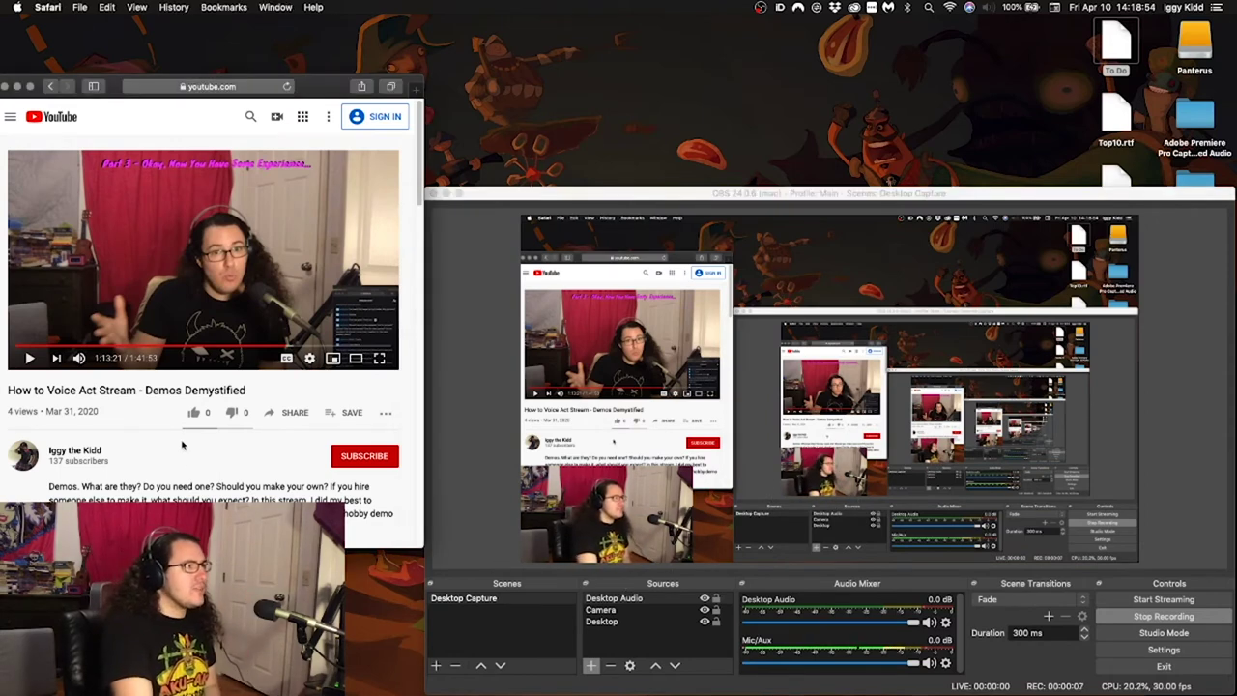
Close the YouTube window and open the OBS Footage folder in a new Finder window.
click(4, 86)
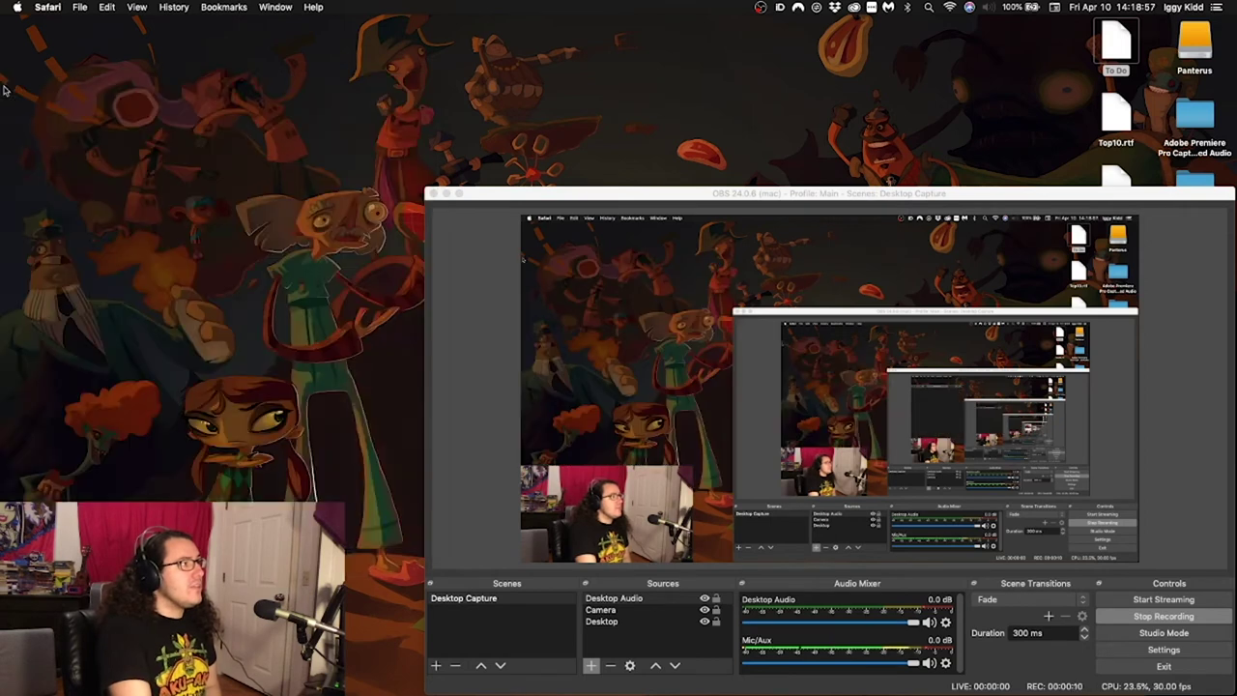
mouse_move(39, 53)
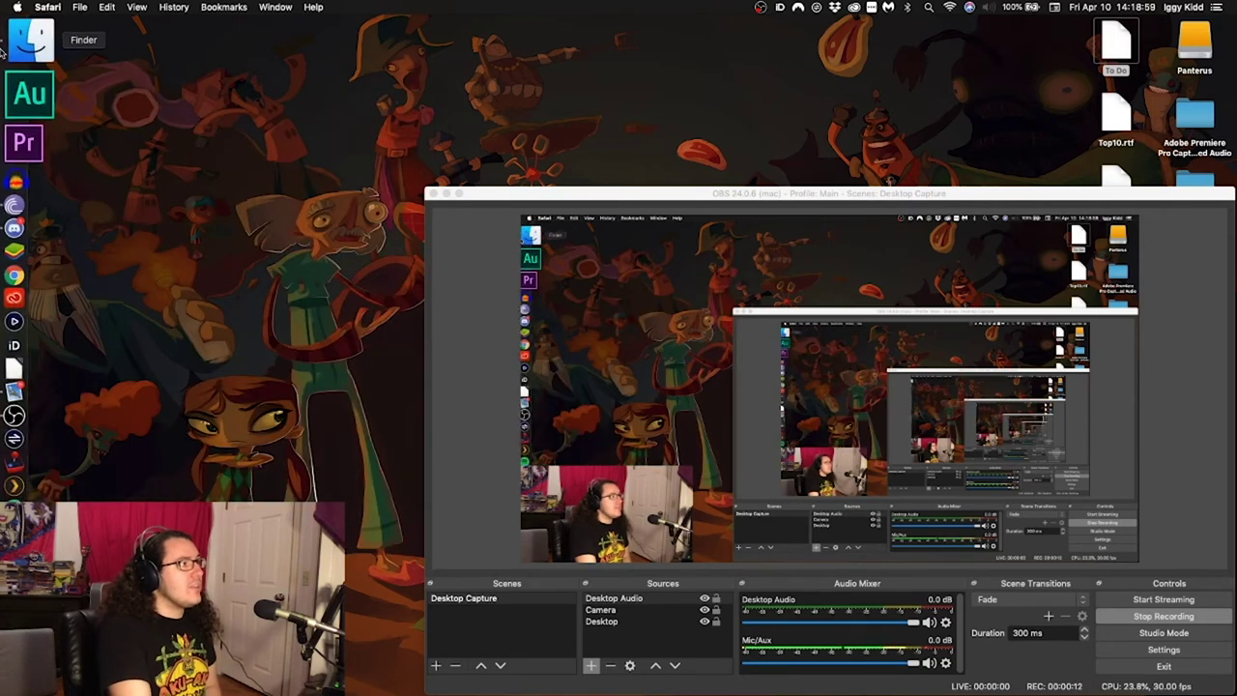
right_click(34, 47)
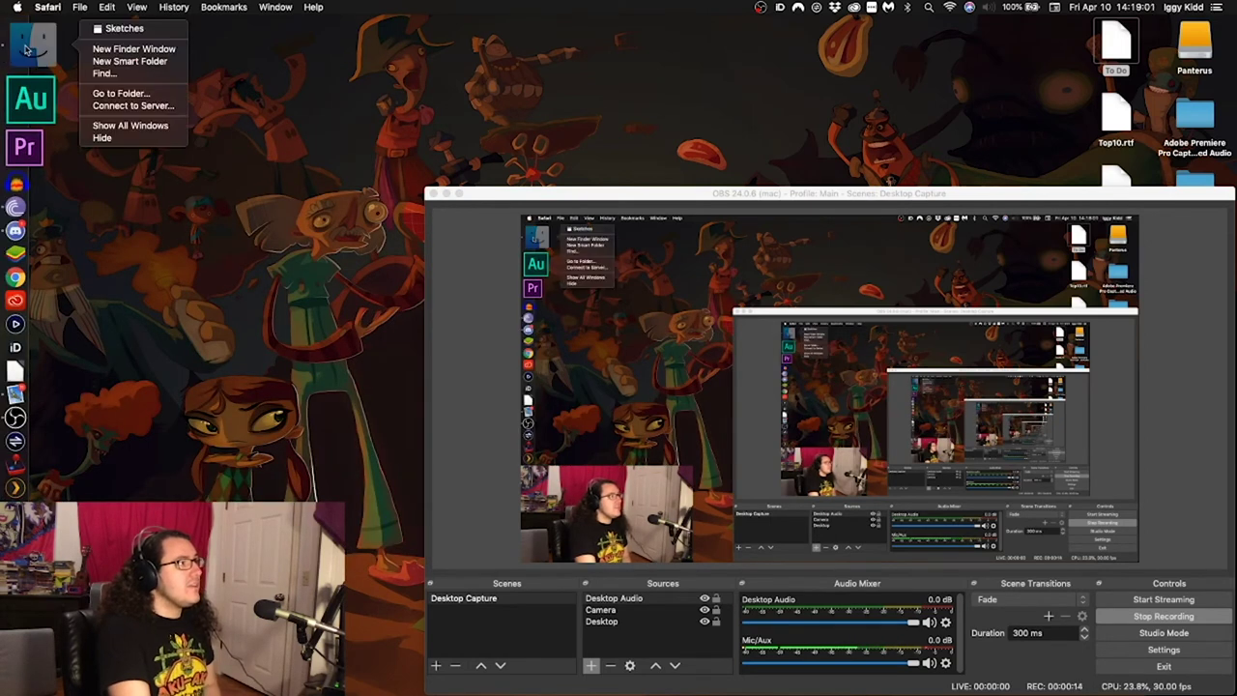
click(114, 50)
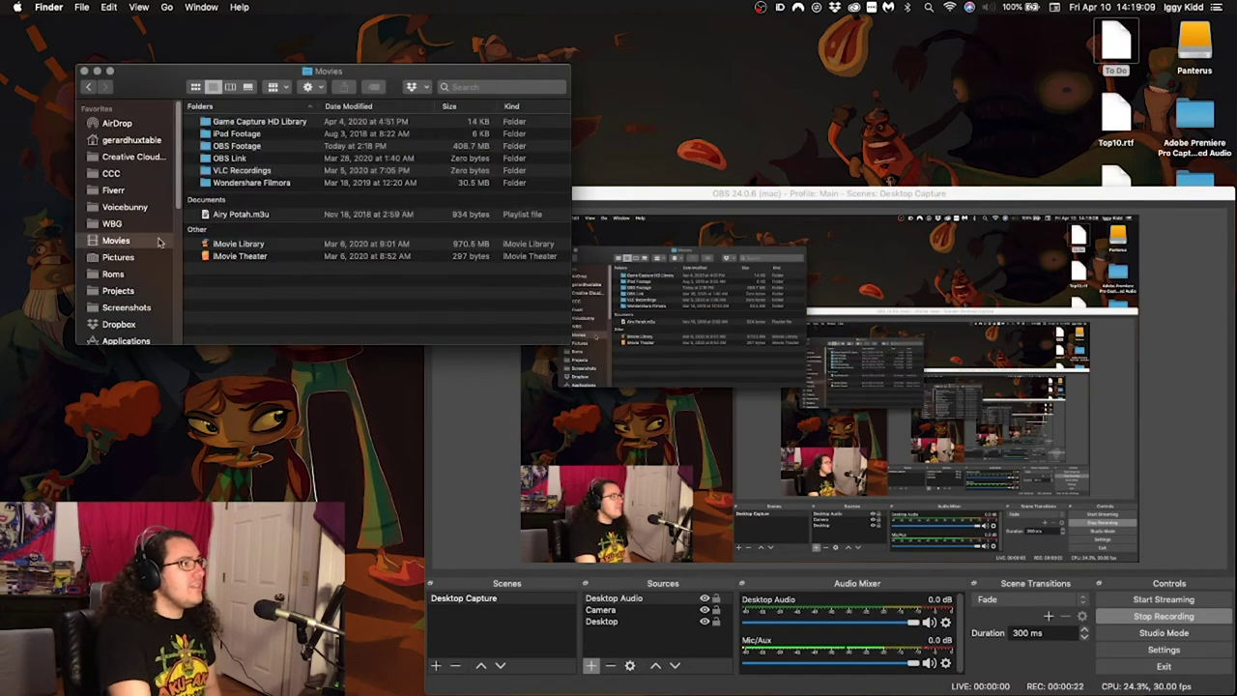
double_click(258, 145)
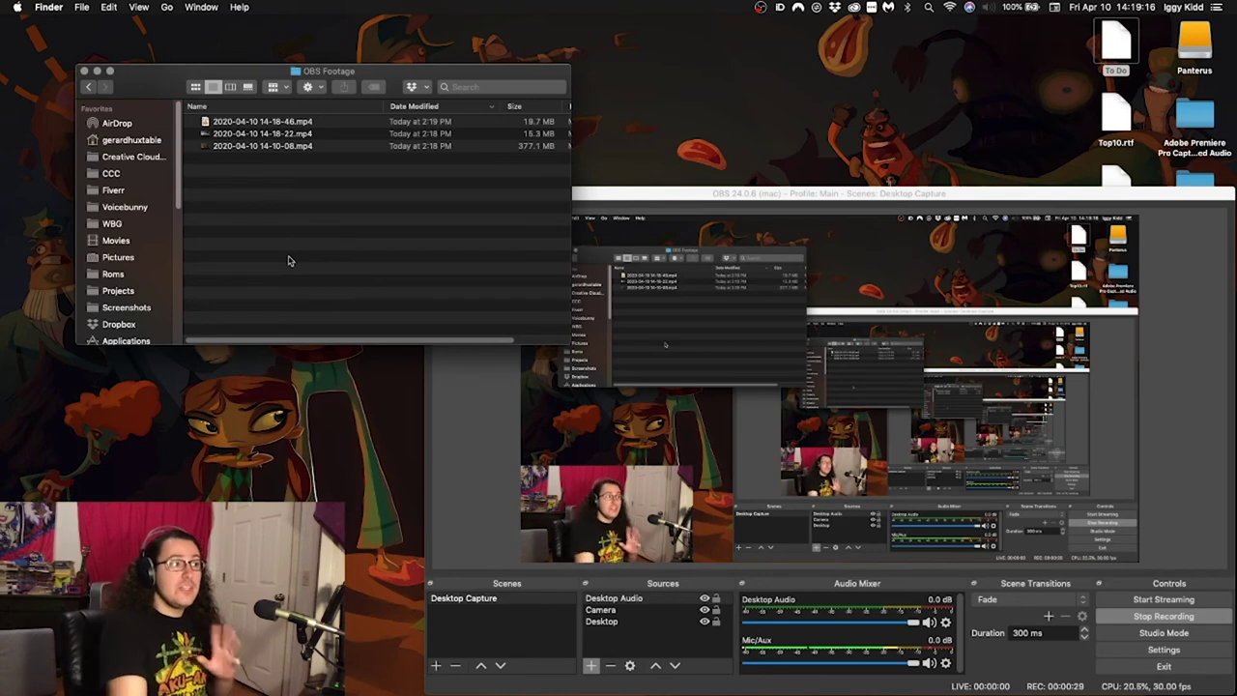
Check the recording path in OBS Output settings, cancel, and return to the recordings folder.
click(1154, 650)
click(556, 283)
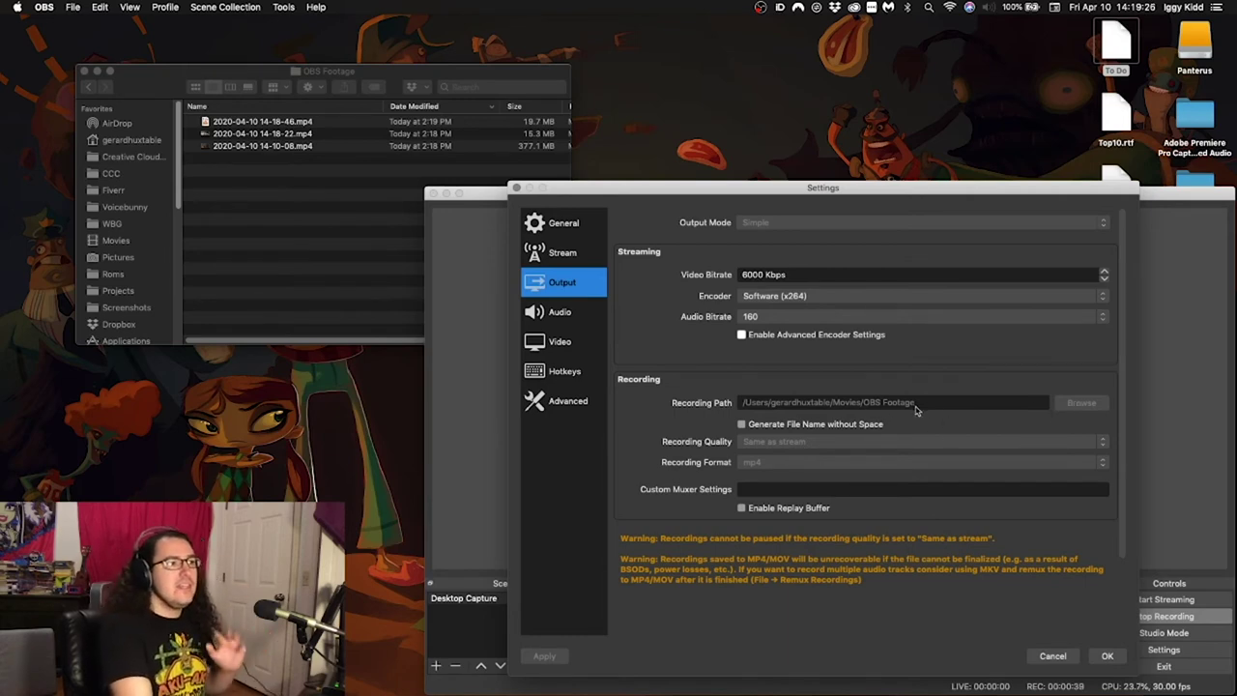
click(1048, 656)
click(264, 264)
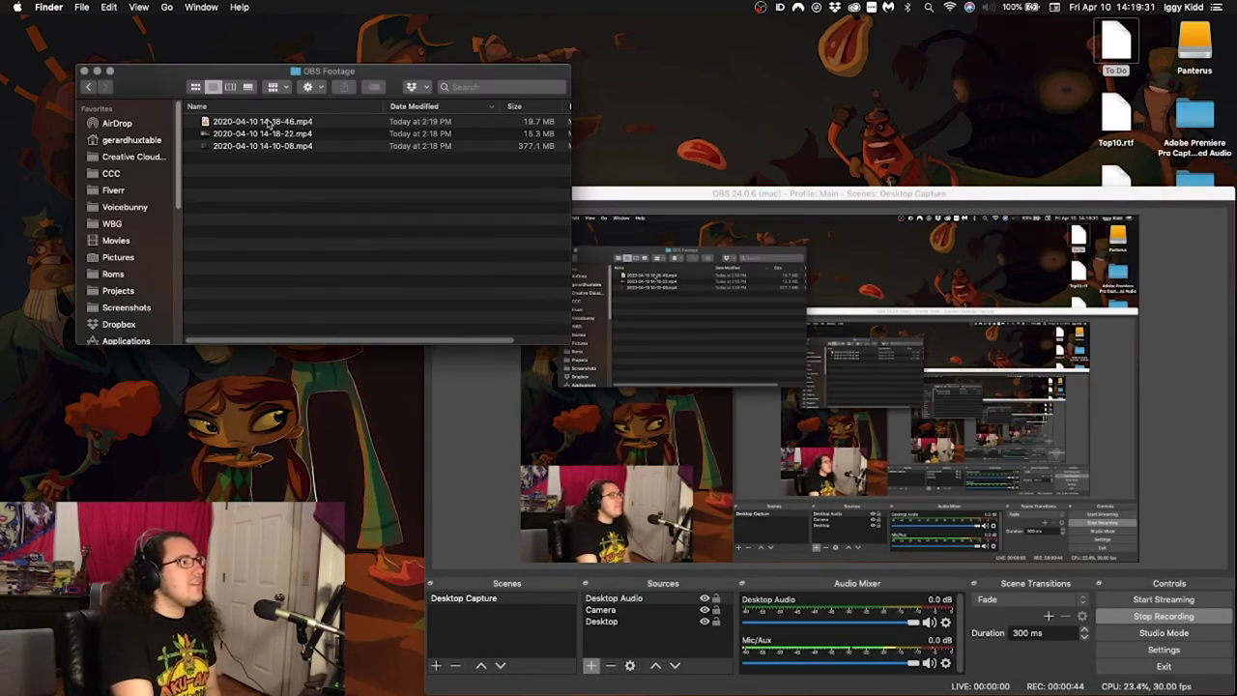
Start a new iMovie movie project and append the imported OBS recording to the timeline.
key(F4)
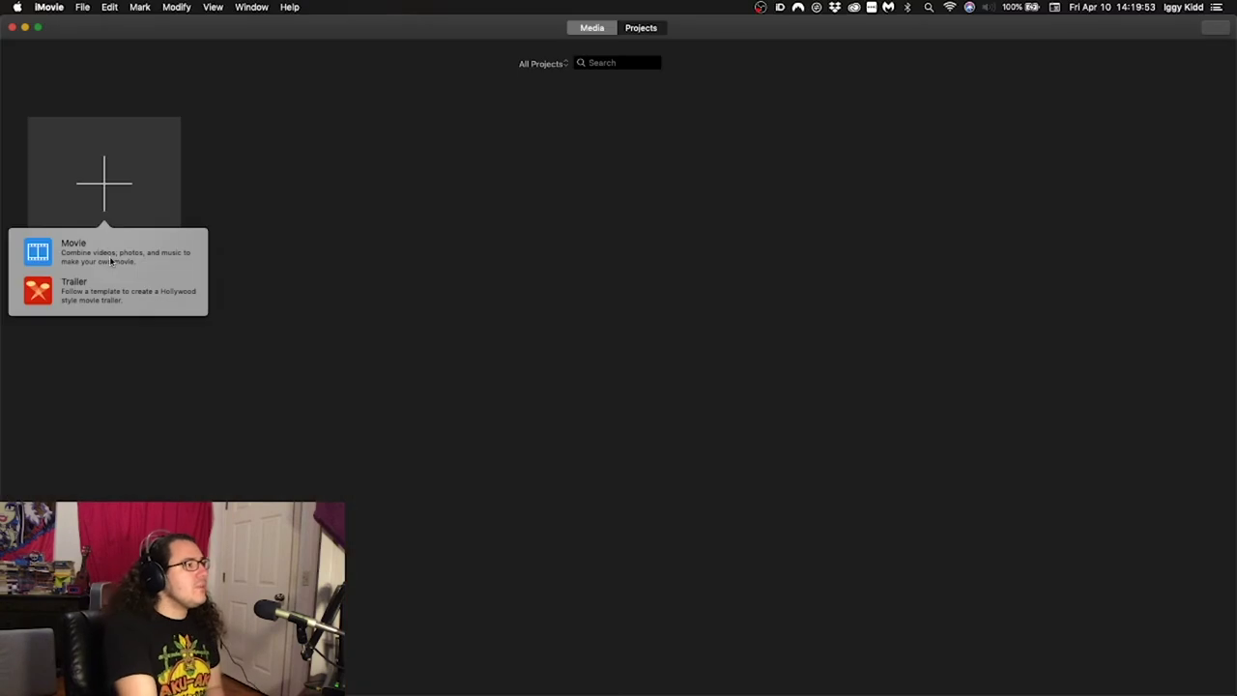
click(111, 259)
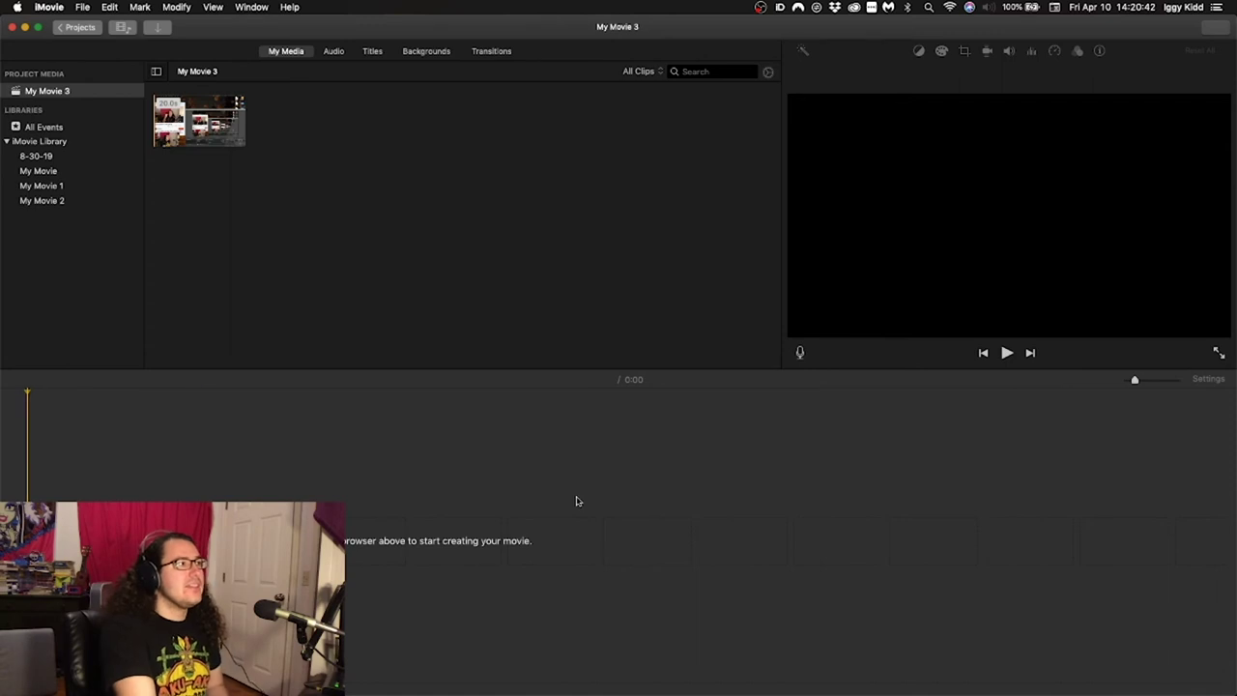
key(e)
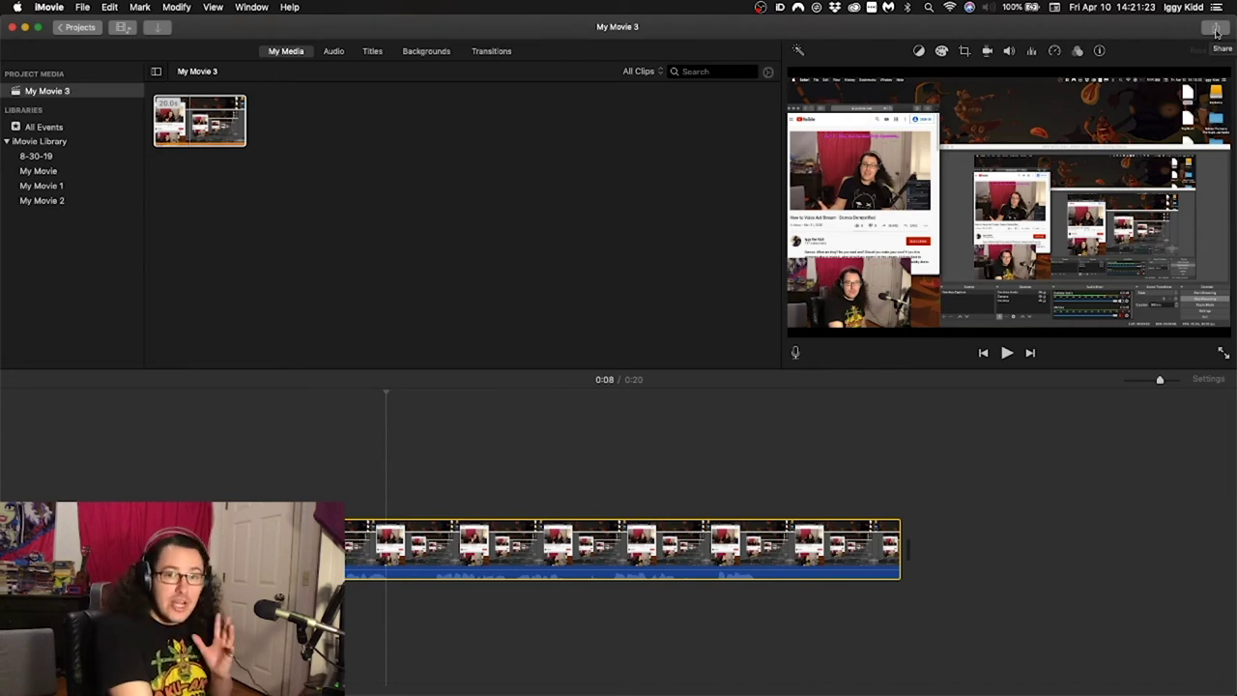
Share the movie as a File, Audio Only in MP3 format, titled 'My Audio', saved to Movies.
click(1215, 31)
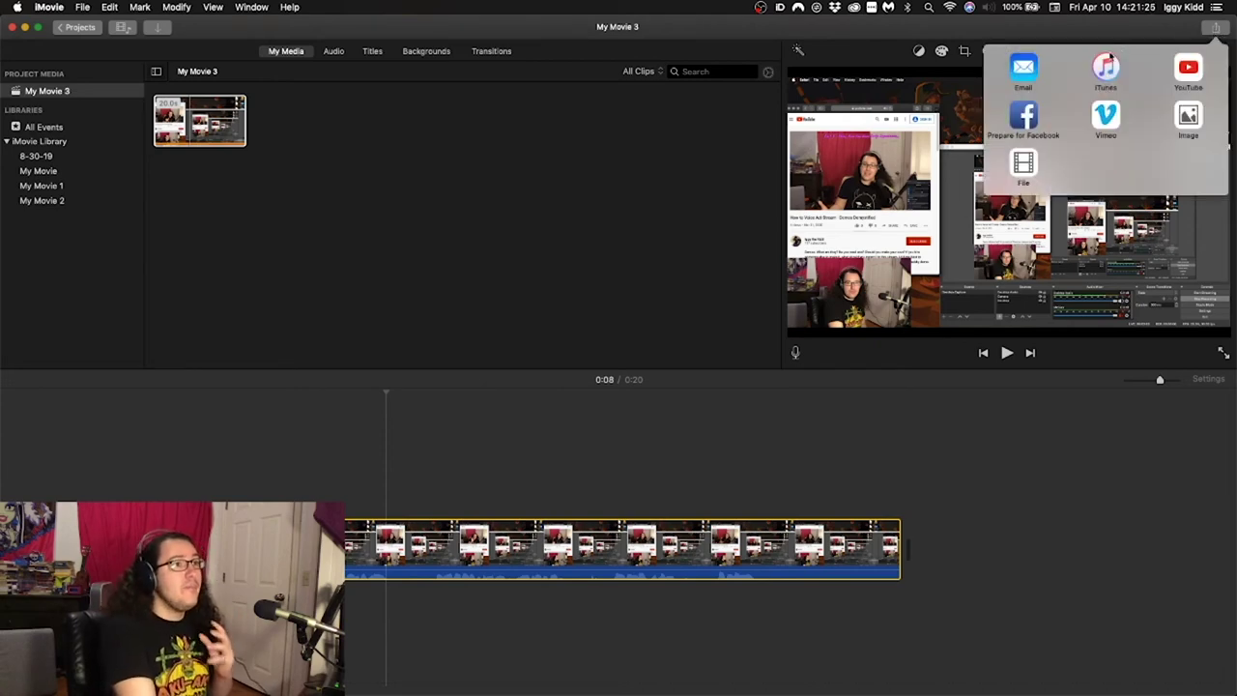
click(1024, 164)
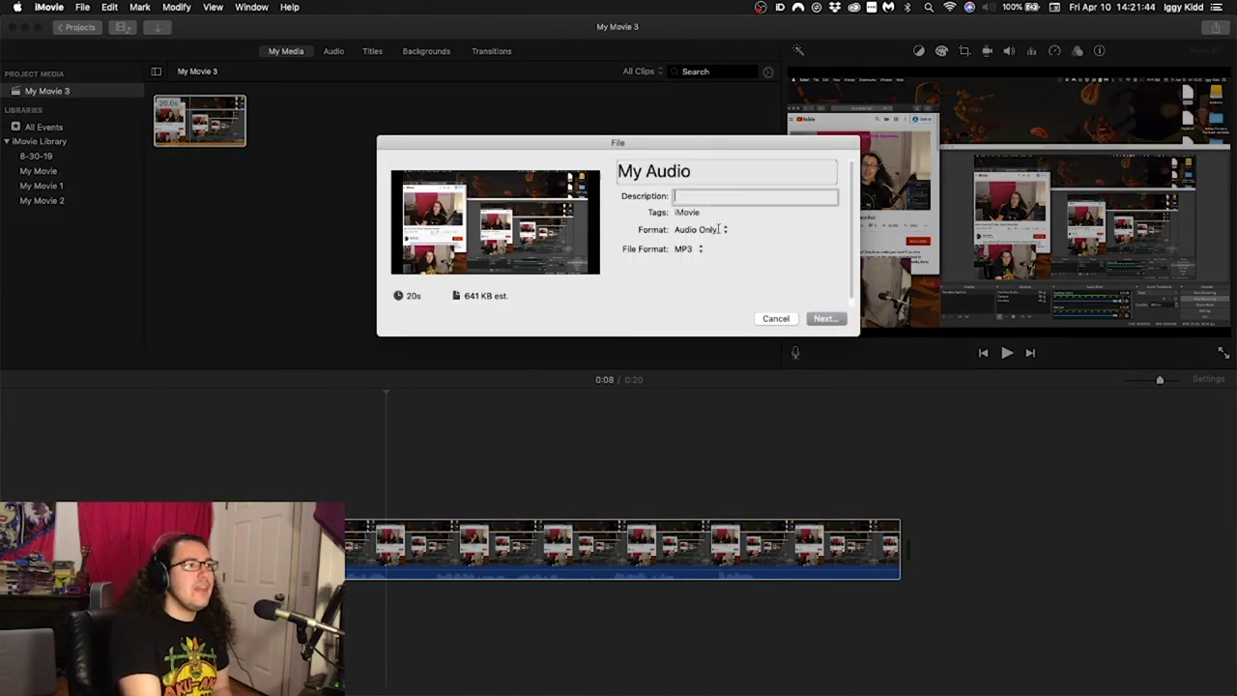
click(720, 232)
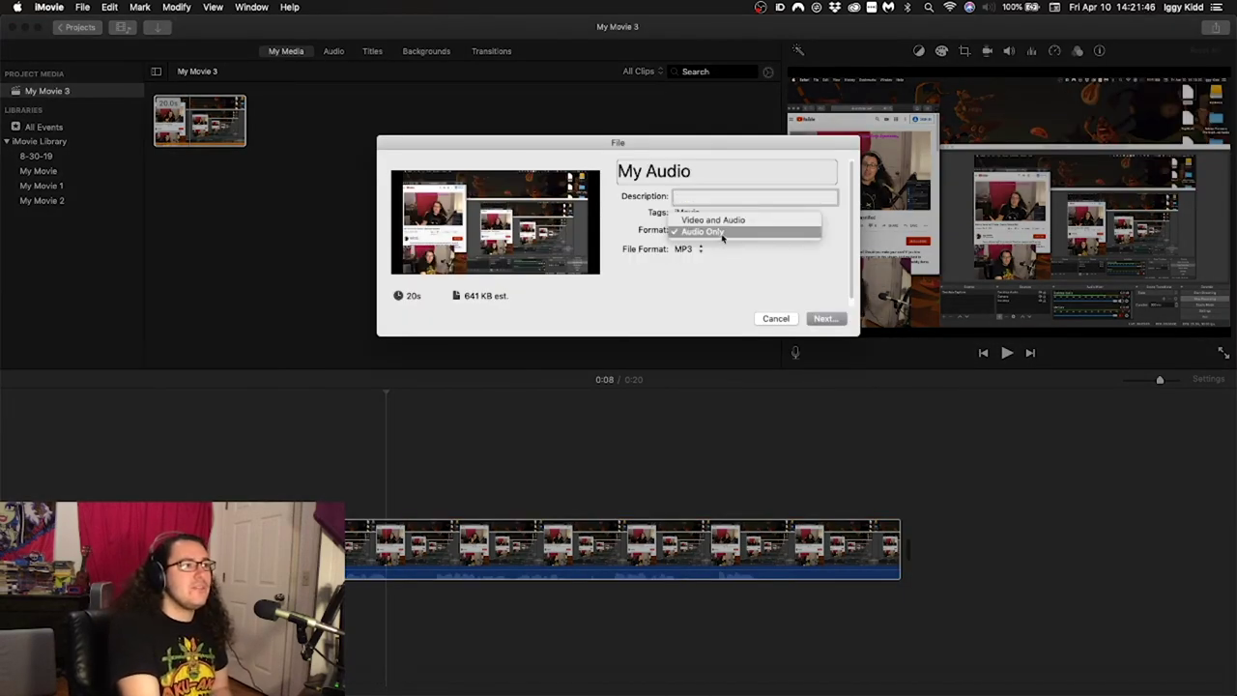
click(719, 233)
click(691, 249)
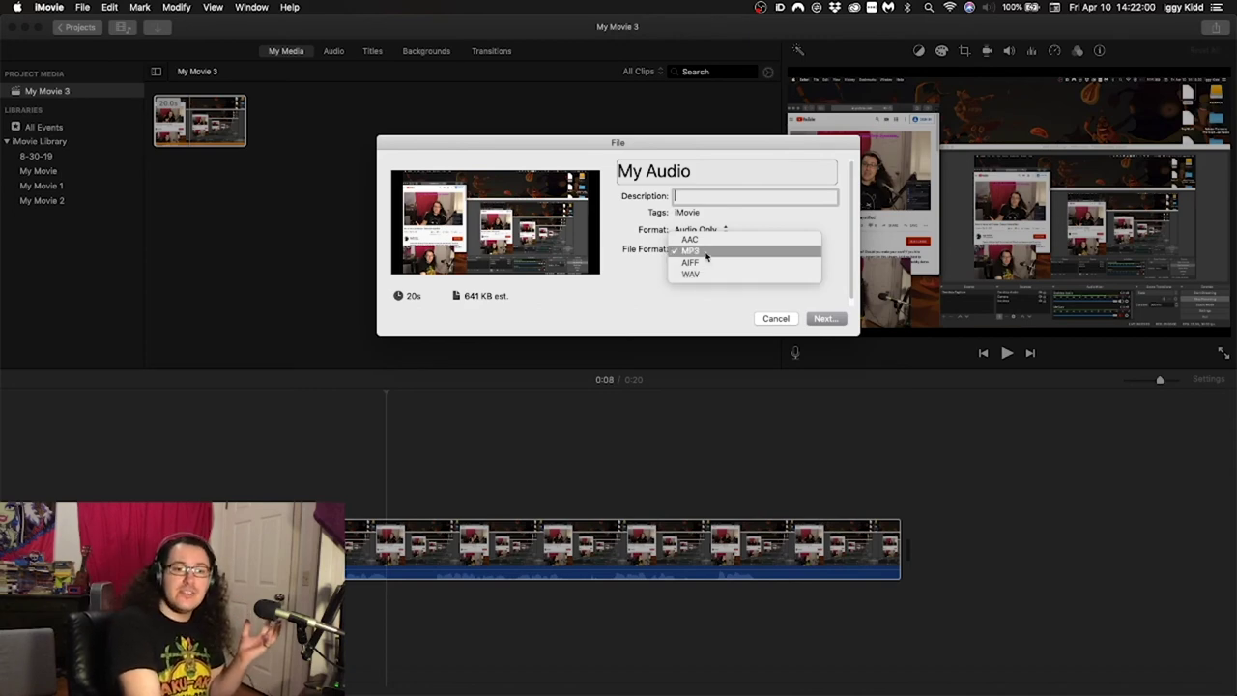
click(708, 255)
click(824, 318)
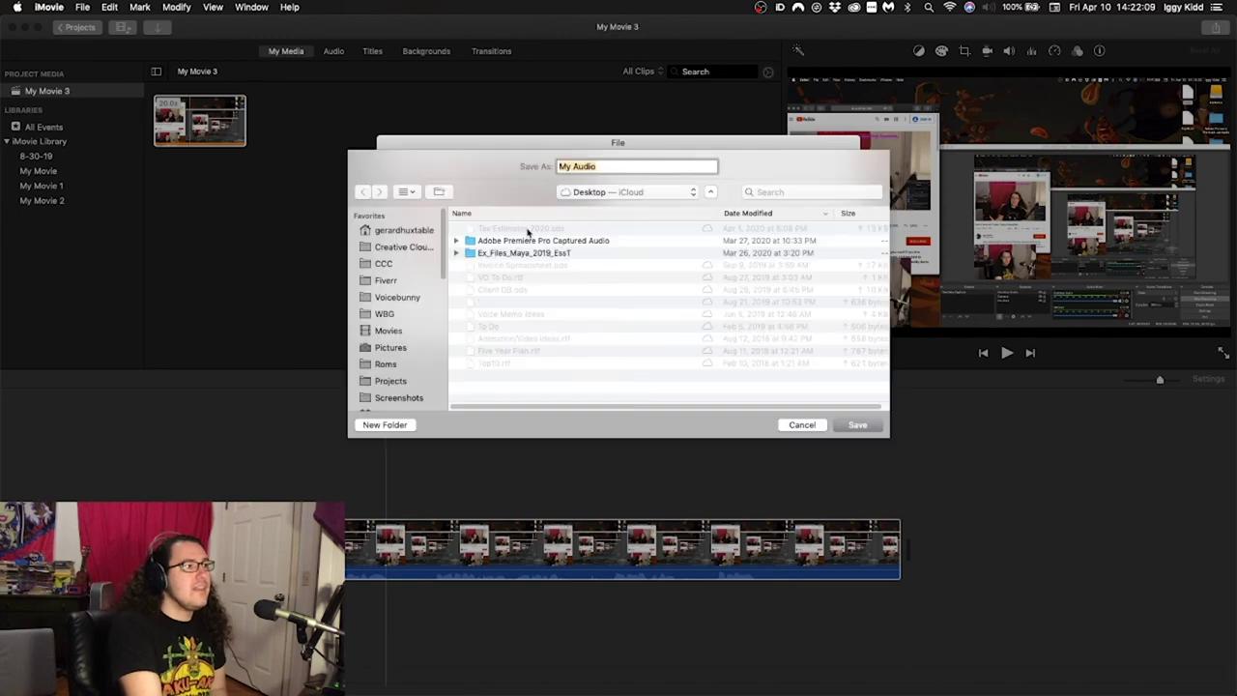
click(390, 331)
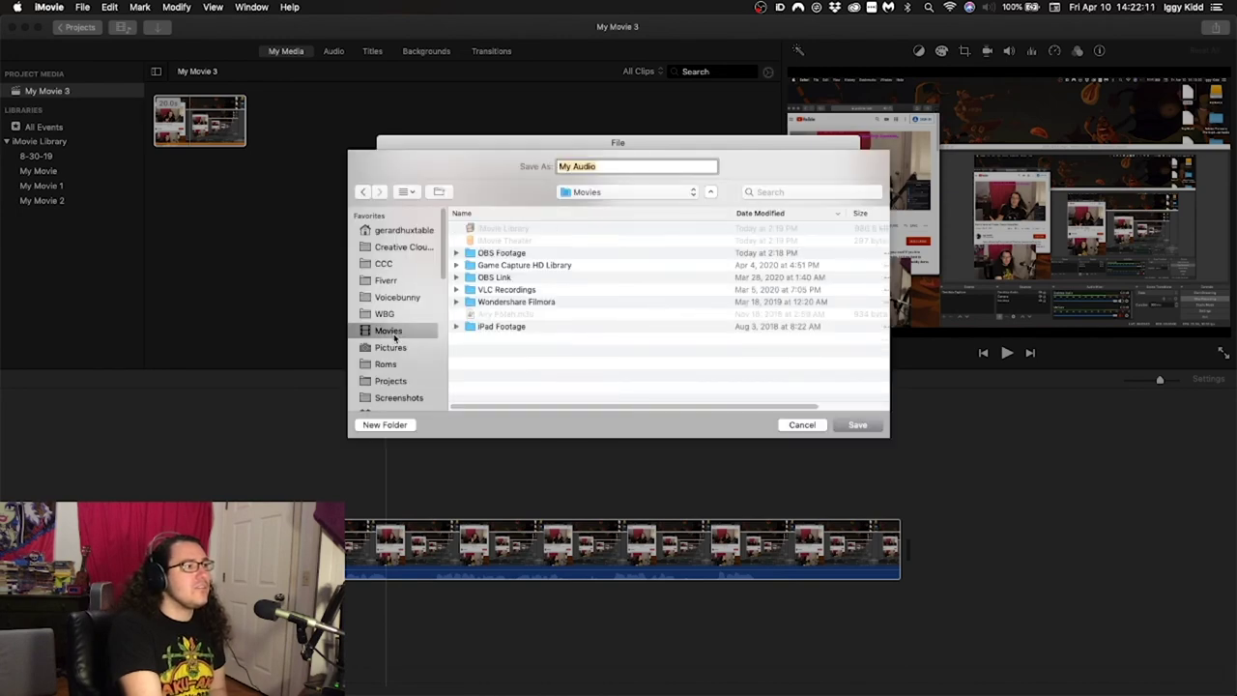
click(858, 425)
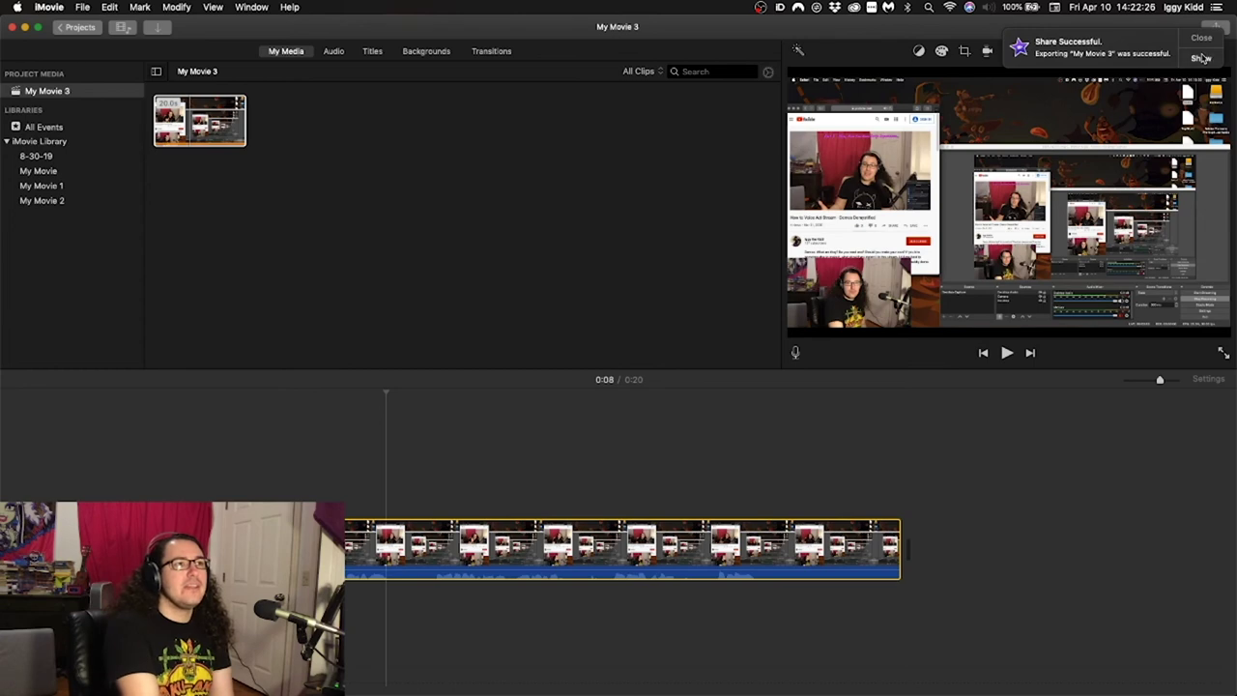
Reveal My Audio.mp3 in Finder, switch to Gallery view, and play then pause its preview.
click(1201, 58)
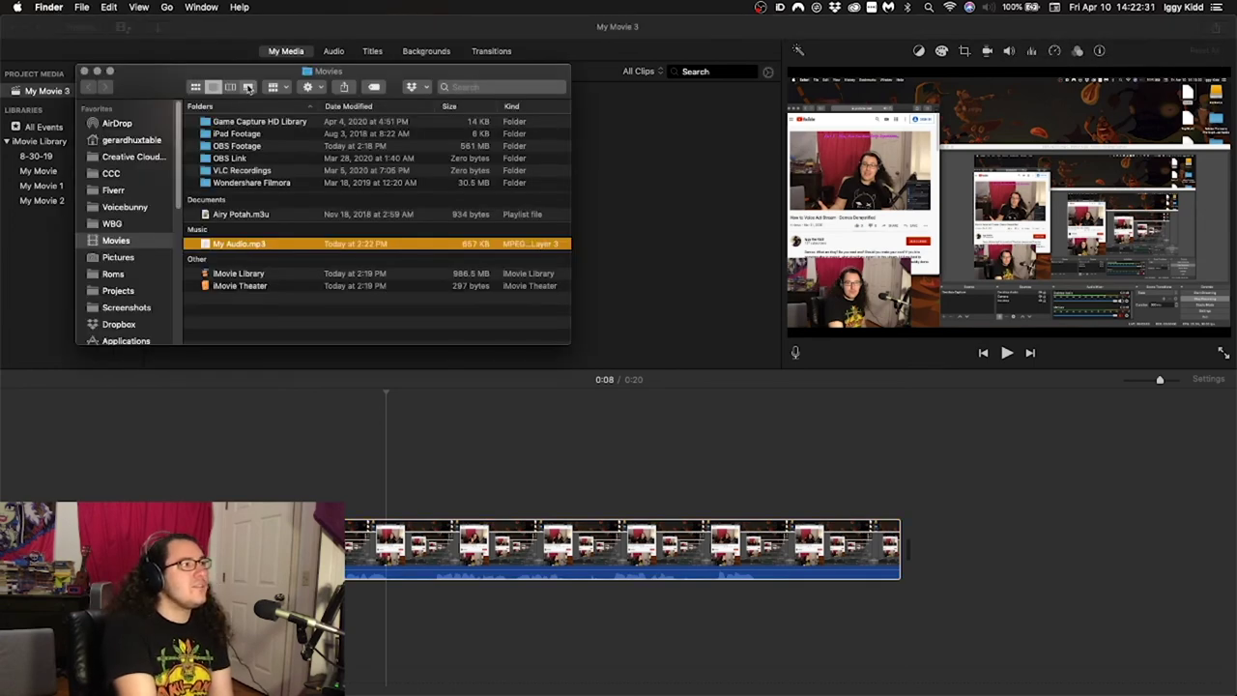
click(248, 88)
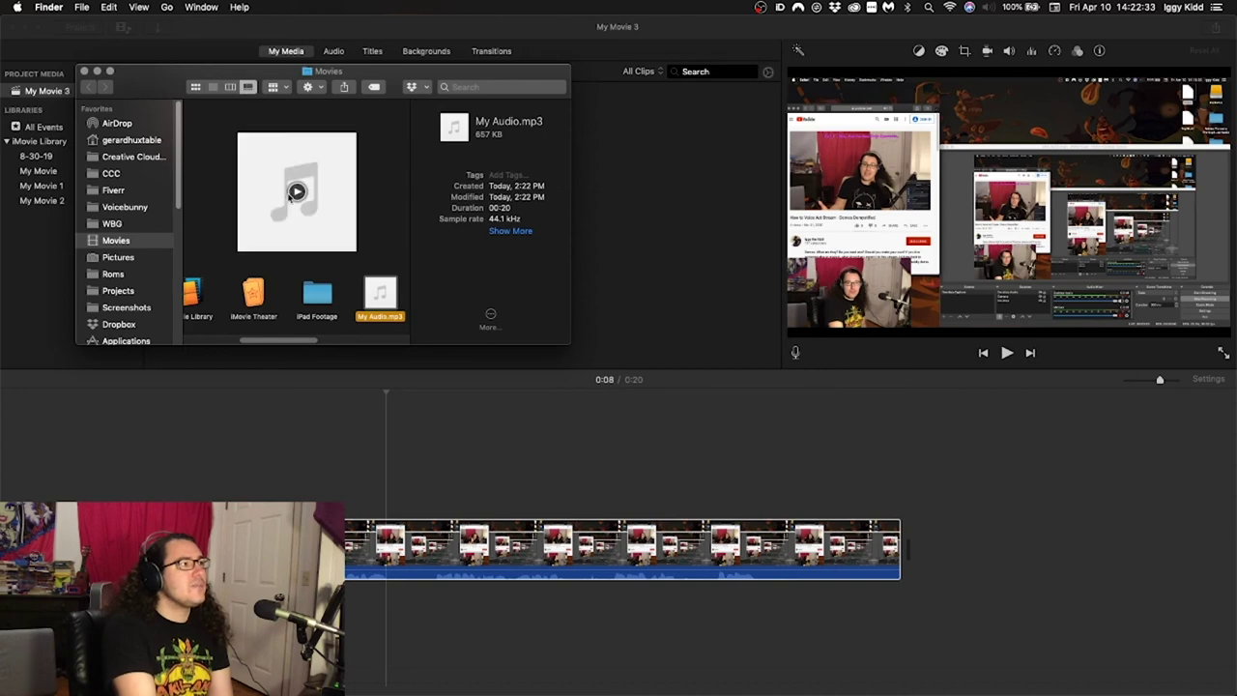
click(297, 191)
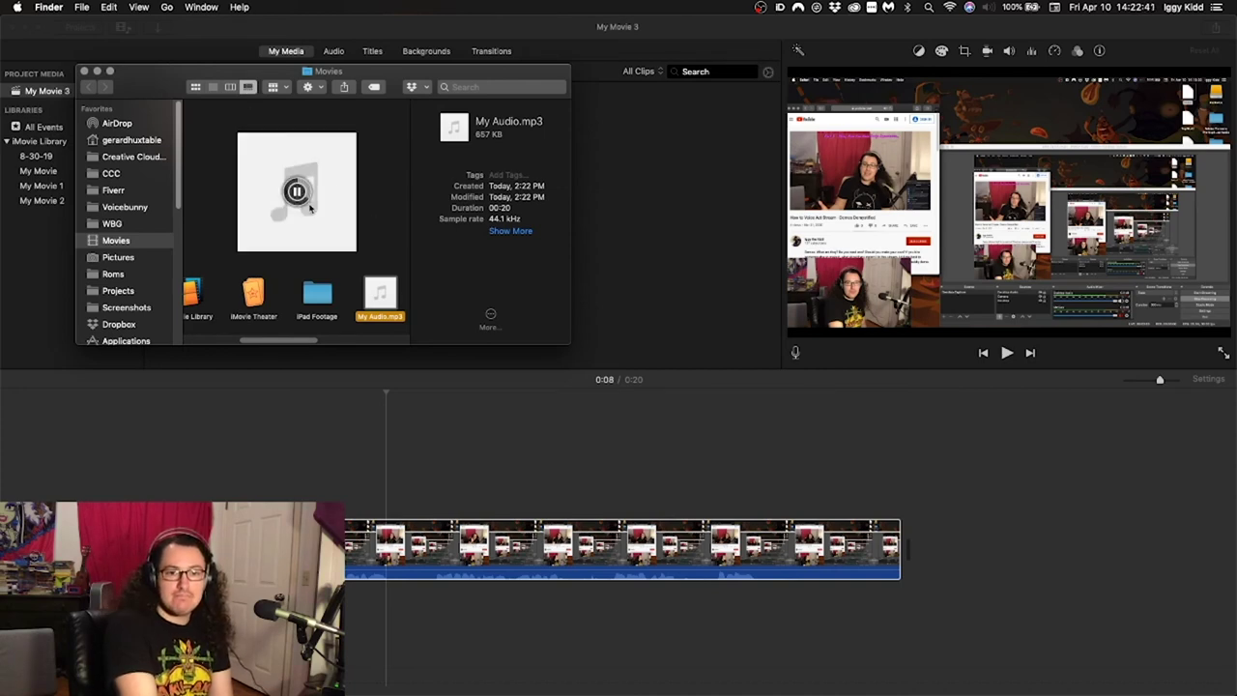
click(297, 192)
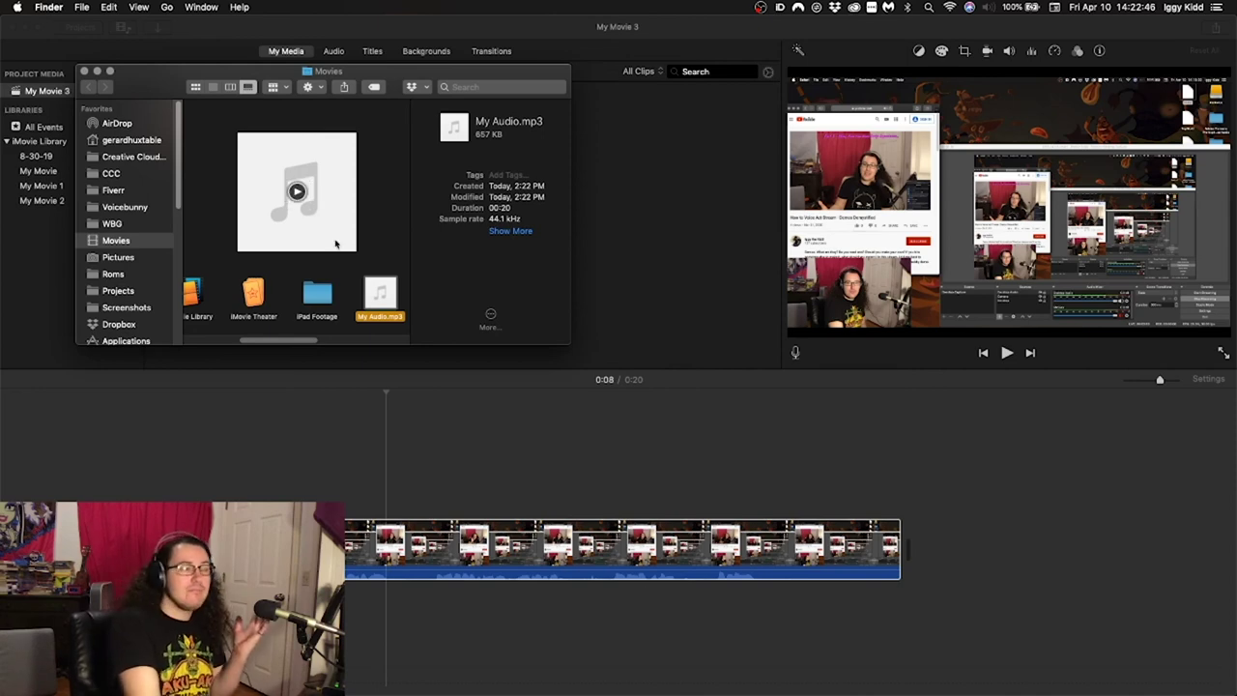